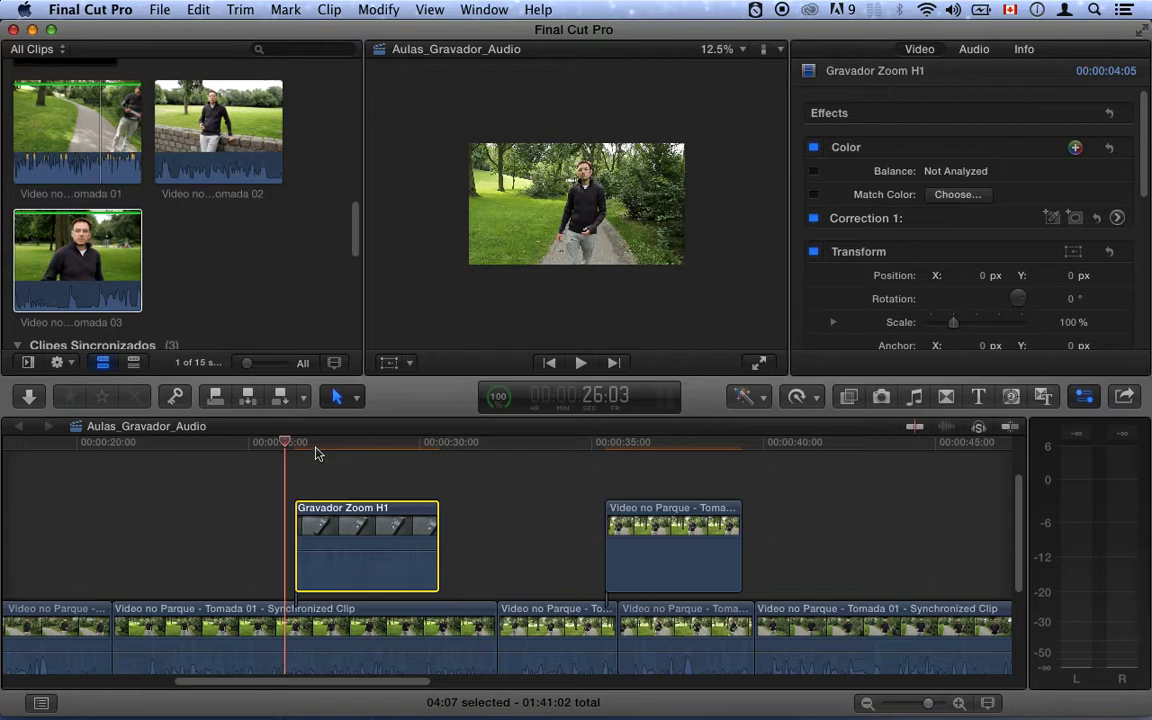
Open Correction 1 for the Gravador Zoom H1 clip at 27:12 and raise its global exposure to 2%.
drag(320, 452, 332, 452)
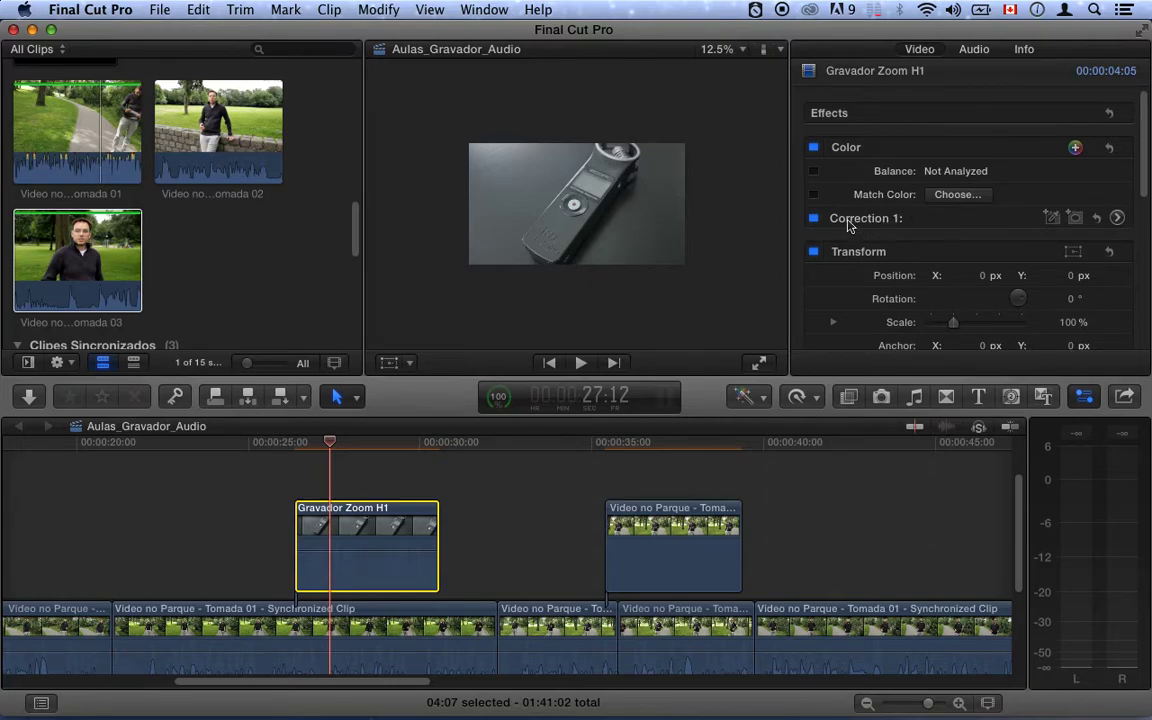
click(1118, 219)
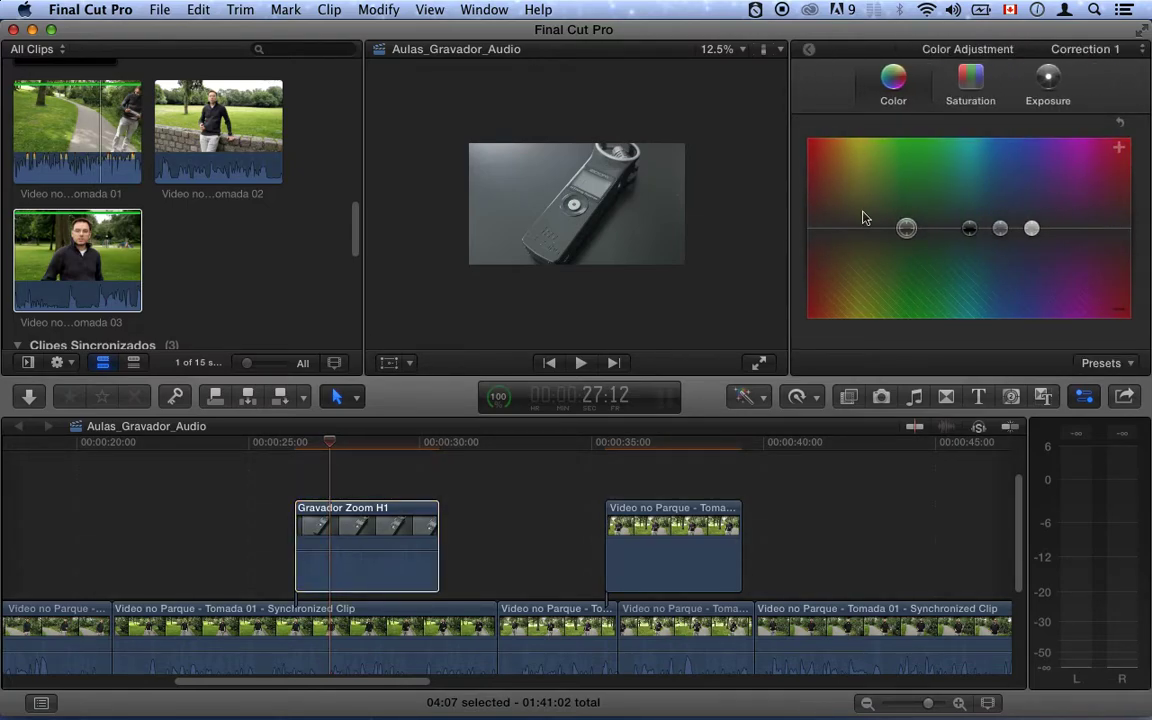
click(962, 90)
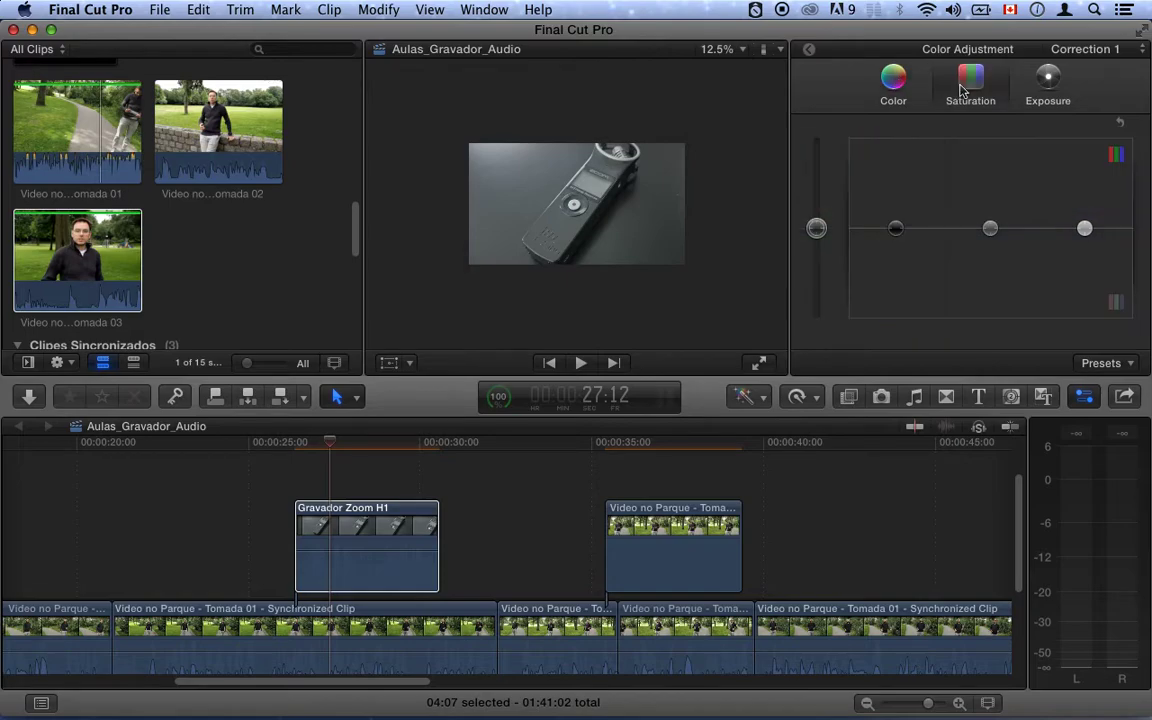
click(897, 80)
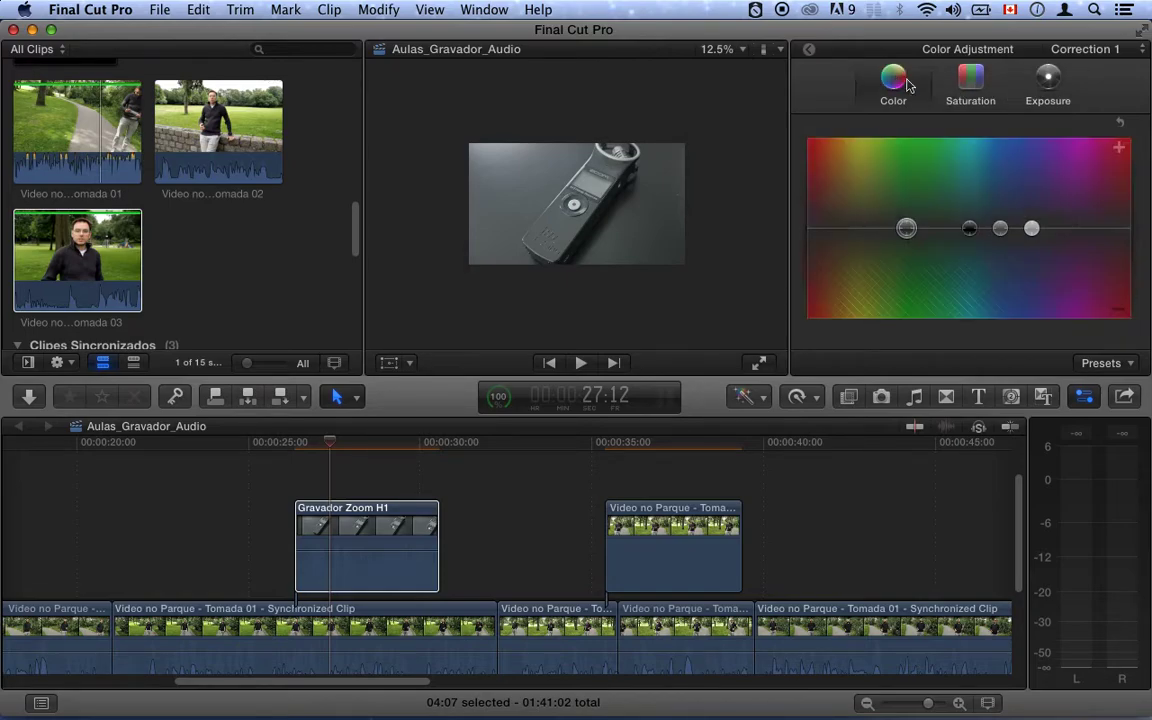
click(962, 90)
click(1048, 88)
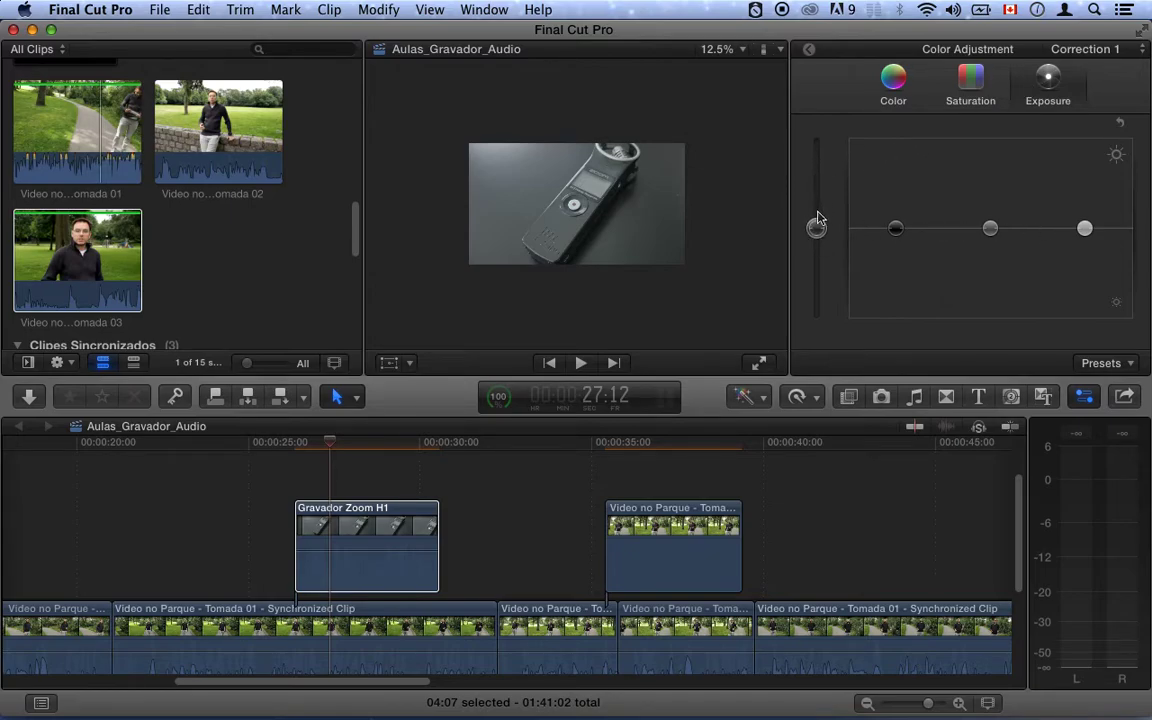
mouse_move(816, 227)
mouse_down()
mouse_move(818, 189)
mouse_move(818, 266)
mouse_move(816, 216)
mouse_move(815, 240)
mouse_move(817, 231)
mouse_up()
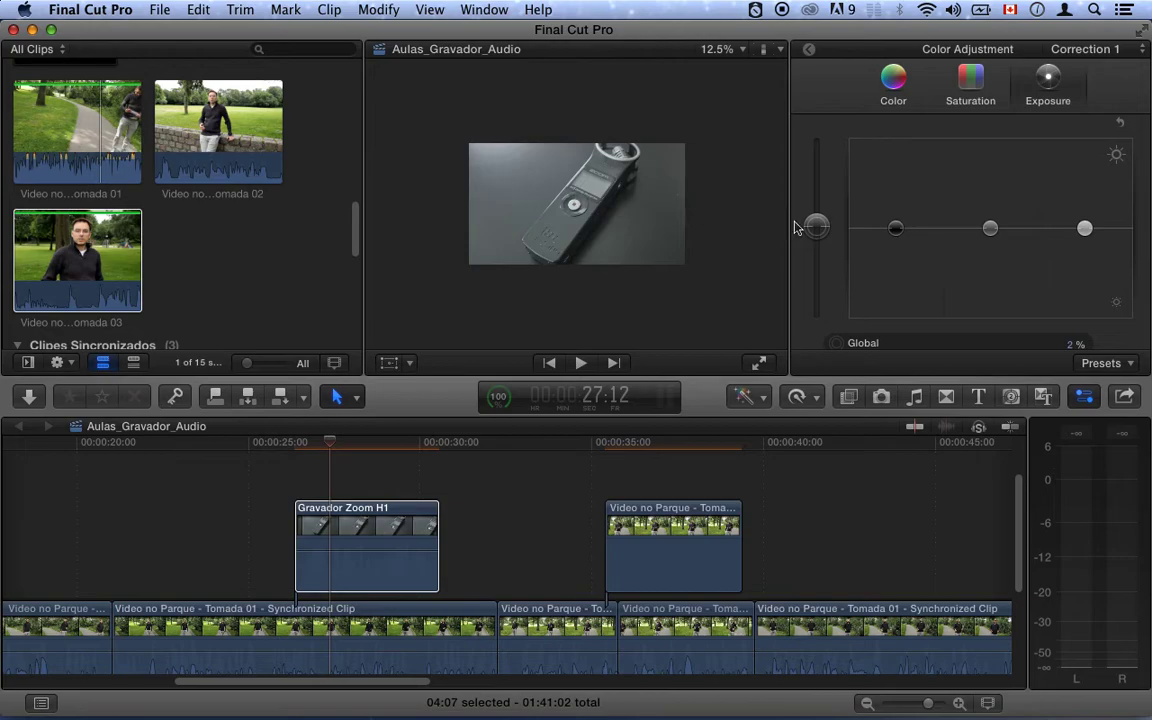
Lower the shadows exposure of the recorder clip to -18%.
click(897, 230)
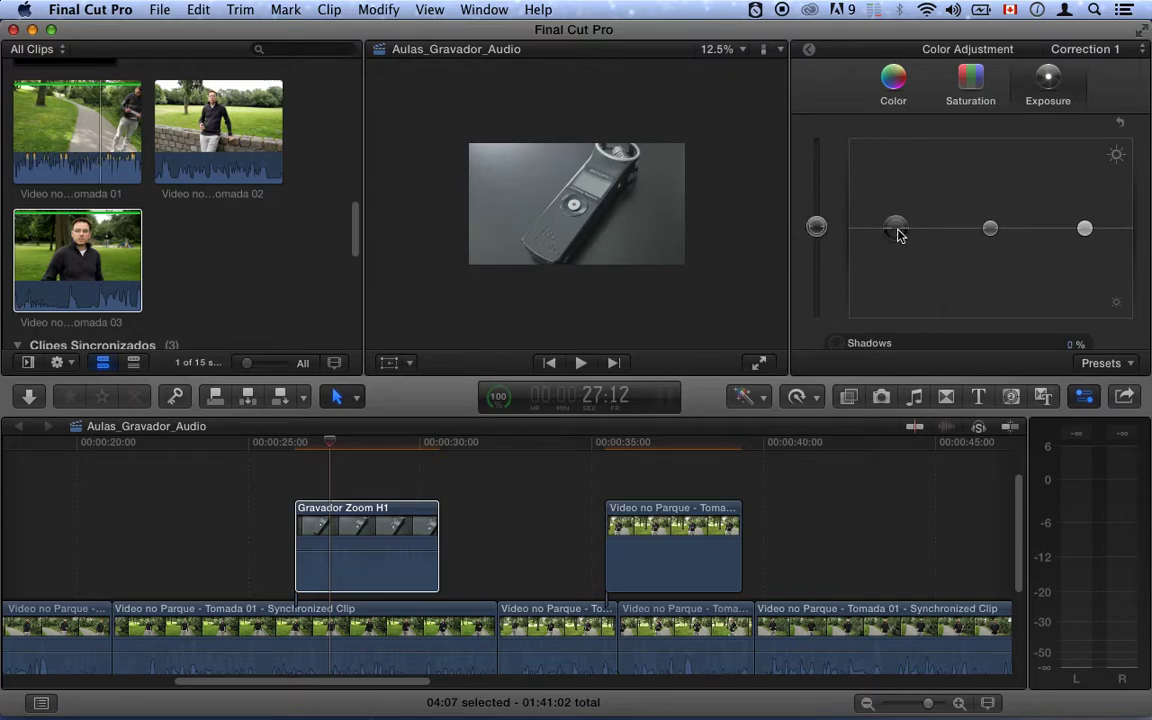
click(990, 229)
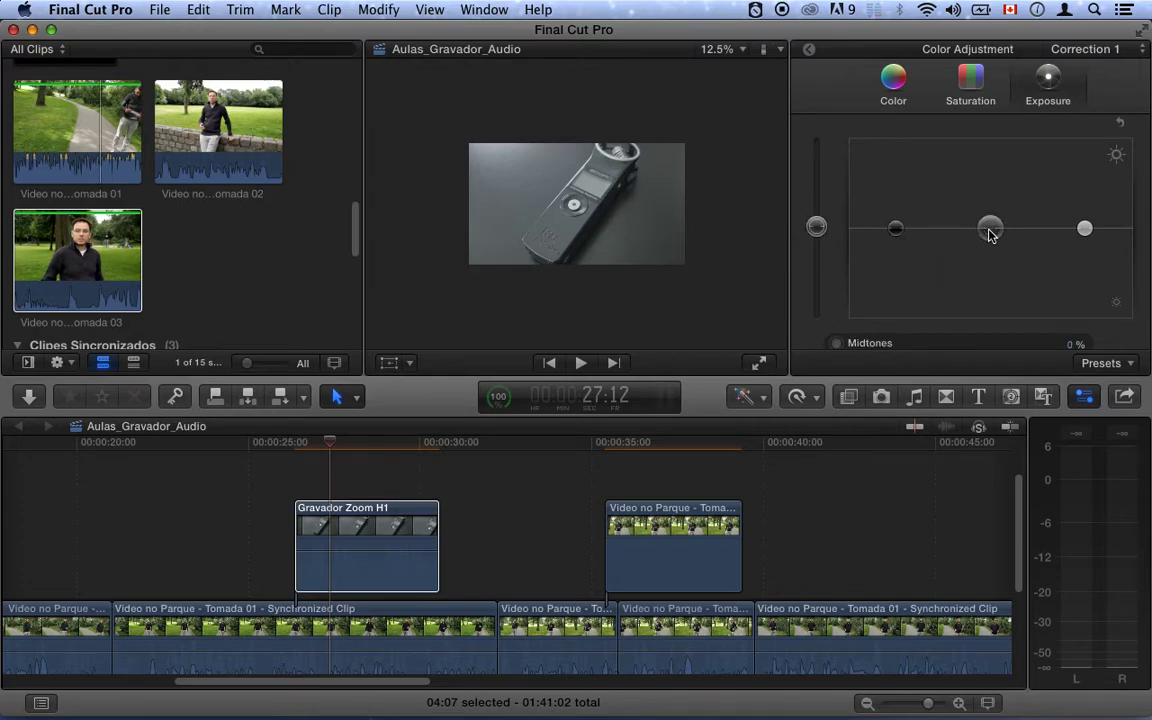
click(1085, 229)
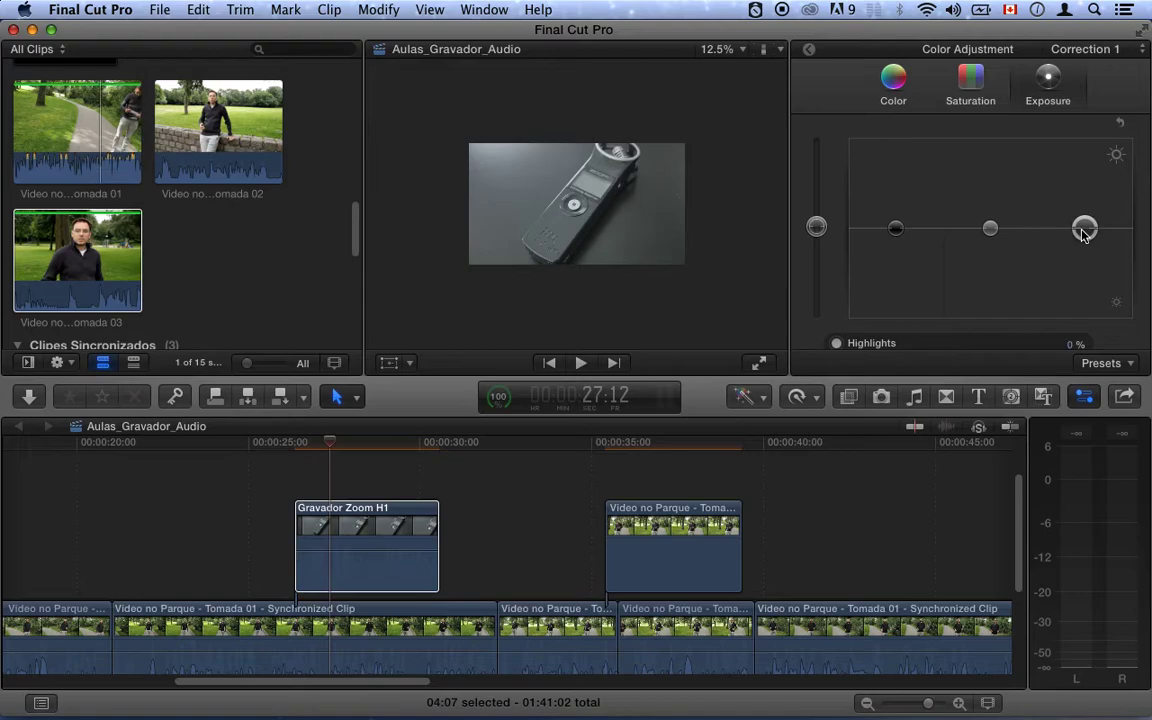
click(897, 230)
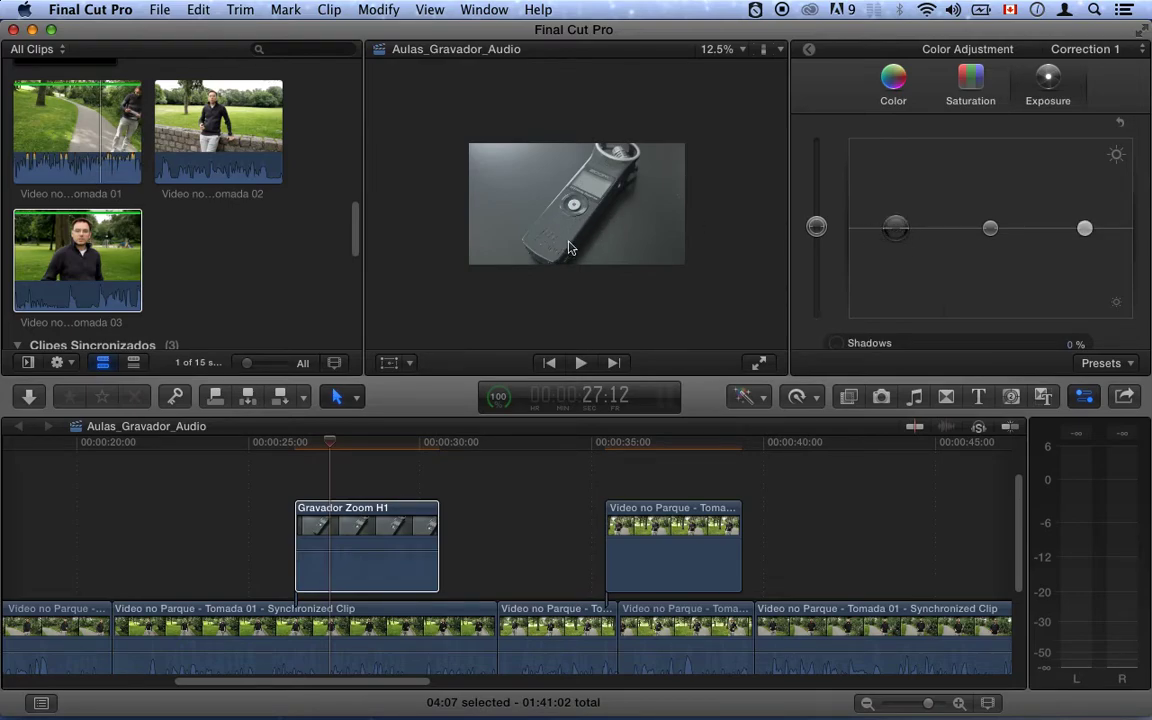
drag(903, 235, 900, 251)
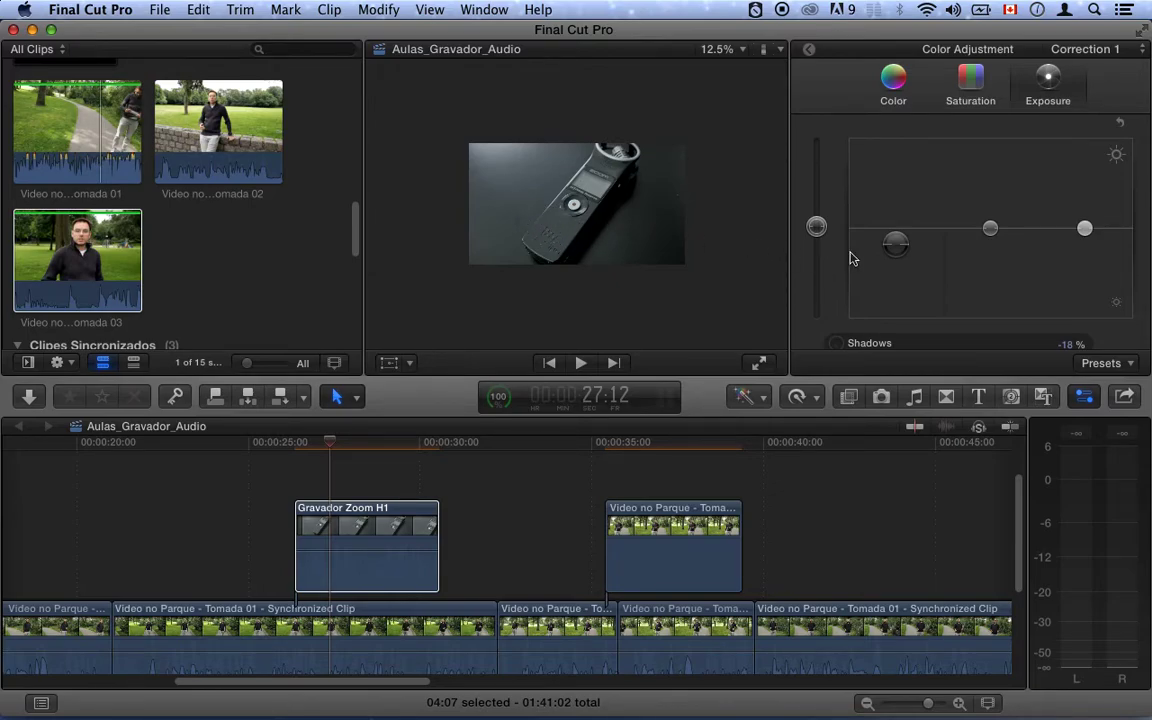
Lower the midtones exposure to -24% and raise the highlights exposure to 20%.
click(991, 230)
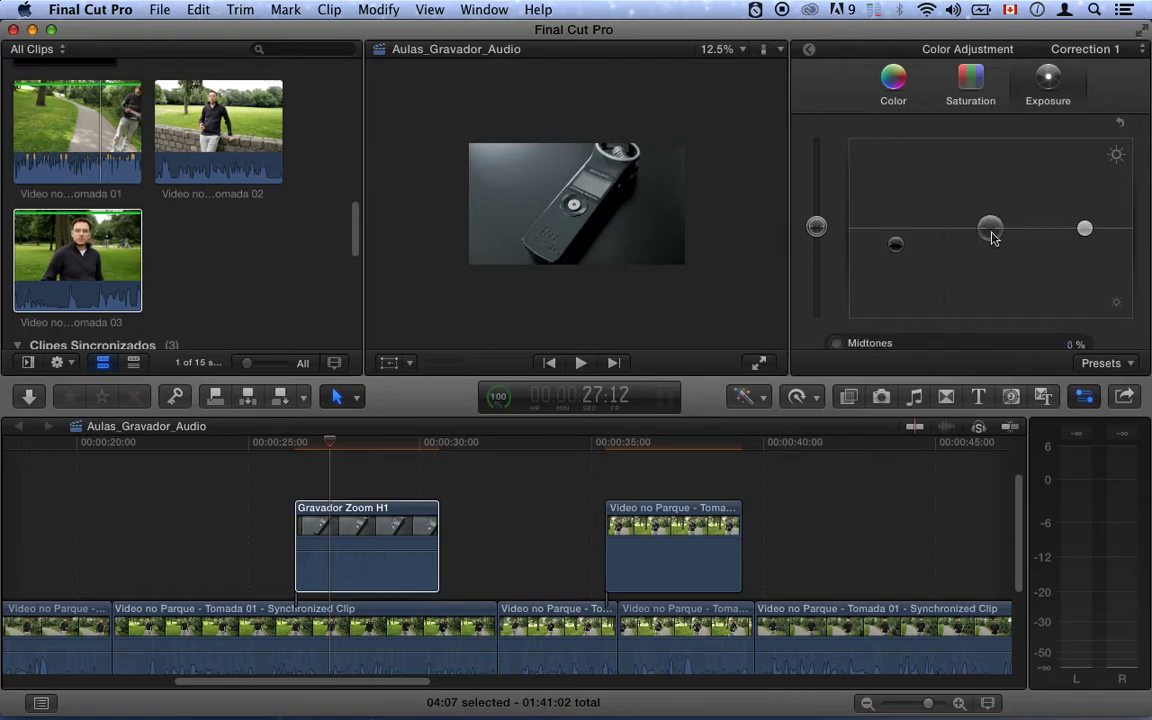
drag(992, 233, 993, 253)
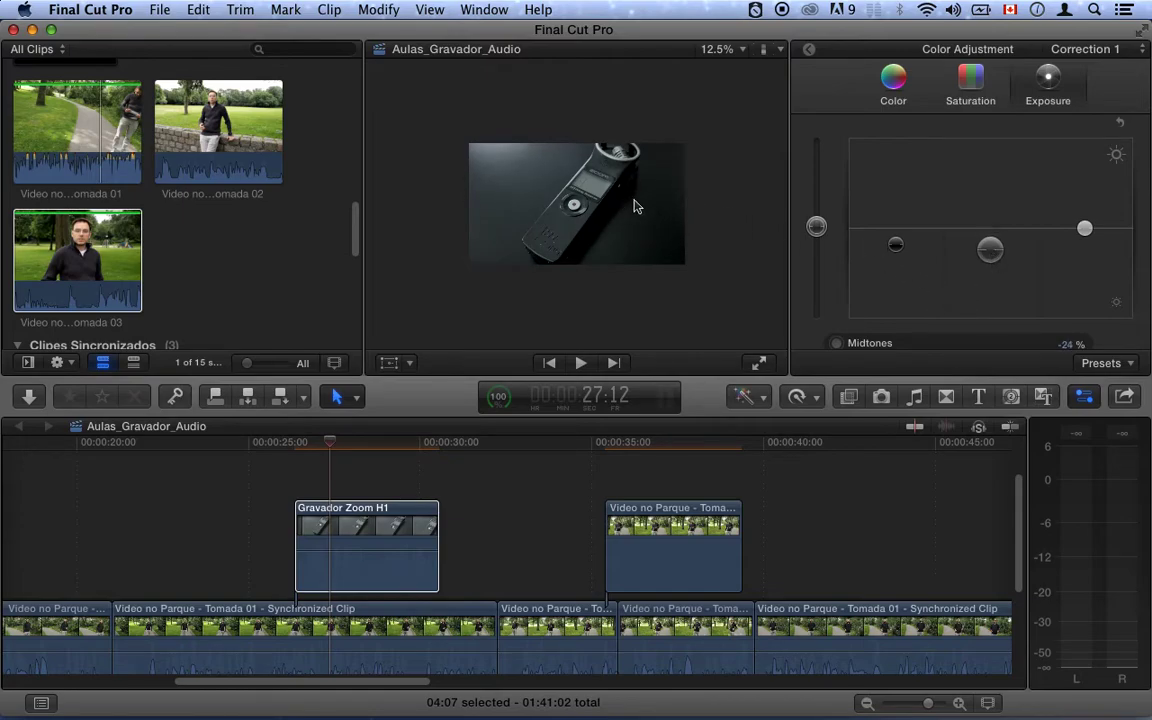
click(1085, 229)
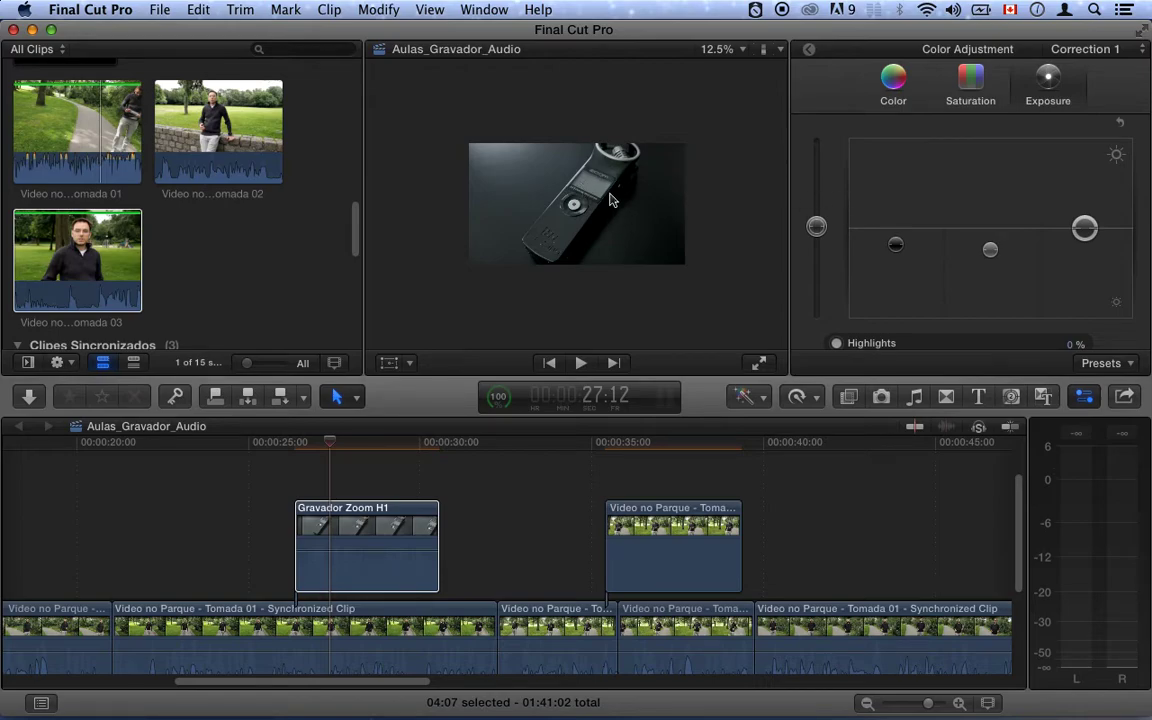
drag(1092, 233, 1086, 216)
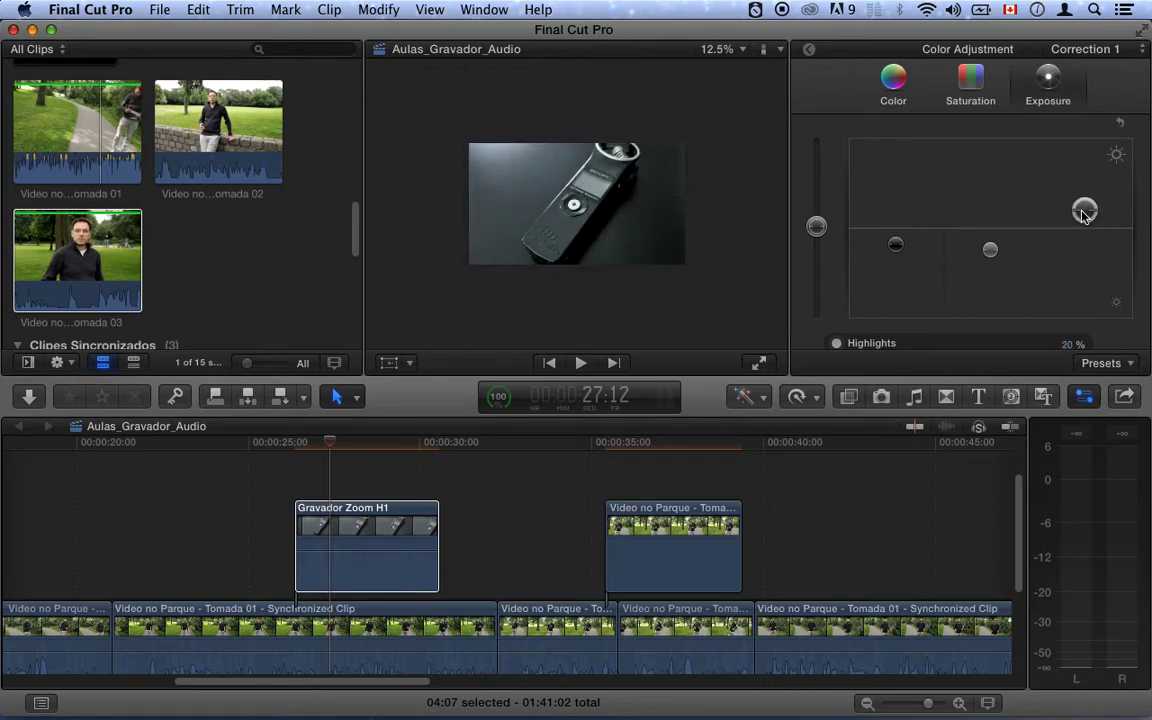
Fine-tune the contrast by reducing the highlights exposure to 14% and darkening the midtones slightly further.
drag(990, 250, 990, 249)
drag(1085, 212, 1085, 216)
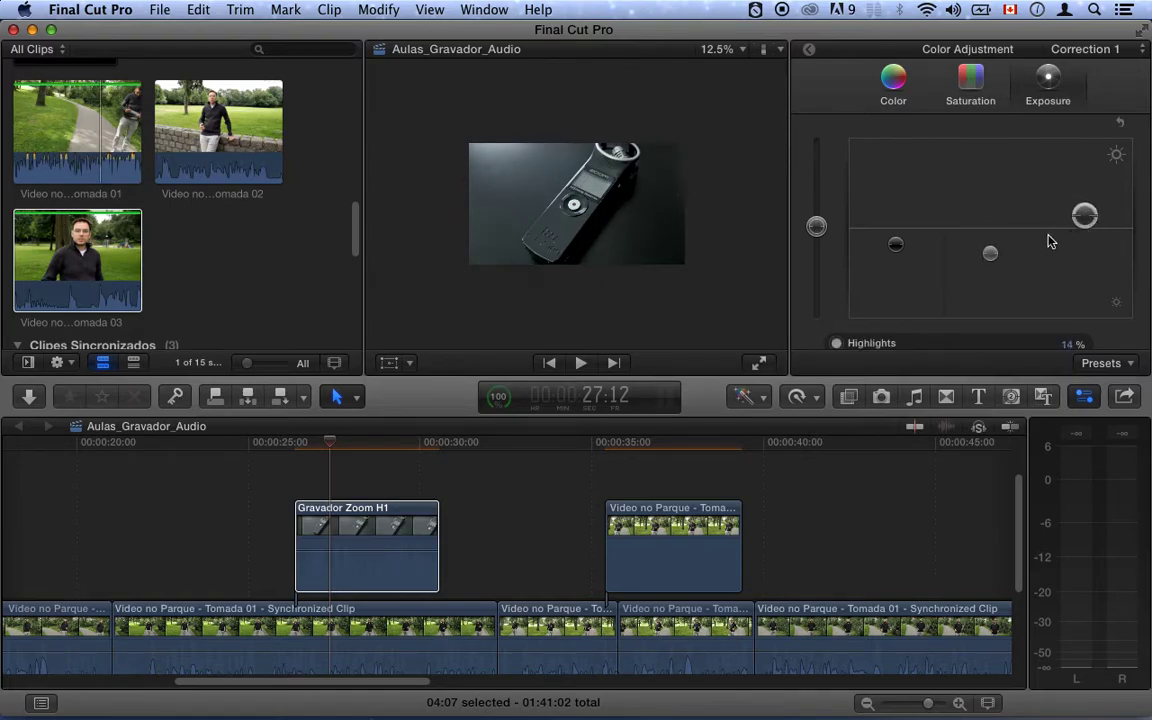
click(990, 254)
click(896, 247)
drag(897, 253, 898, 258)
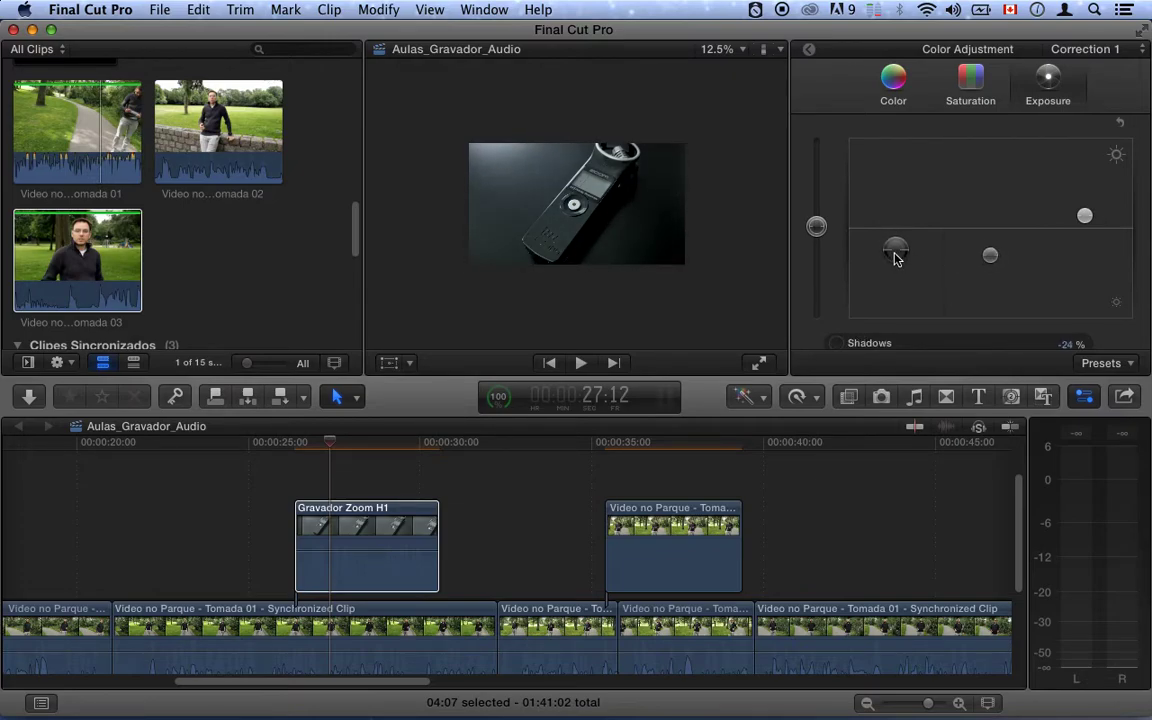
click(990, 257)
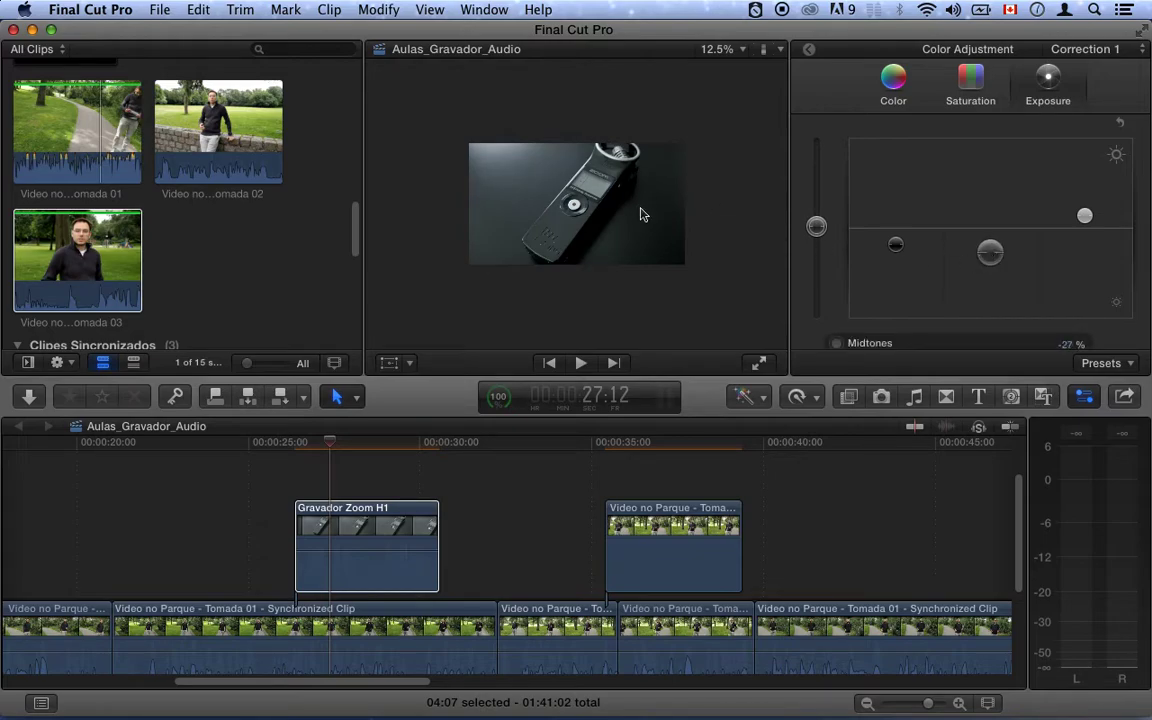
drag(997, 263, 997, 259)
Fit the image to the viewer and switch Correction 1 off and on to compare the clip with and without it.
click(724, 49)
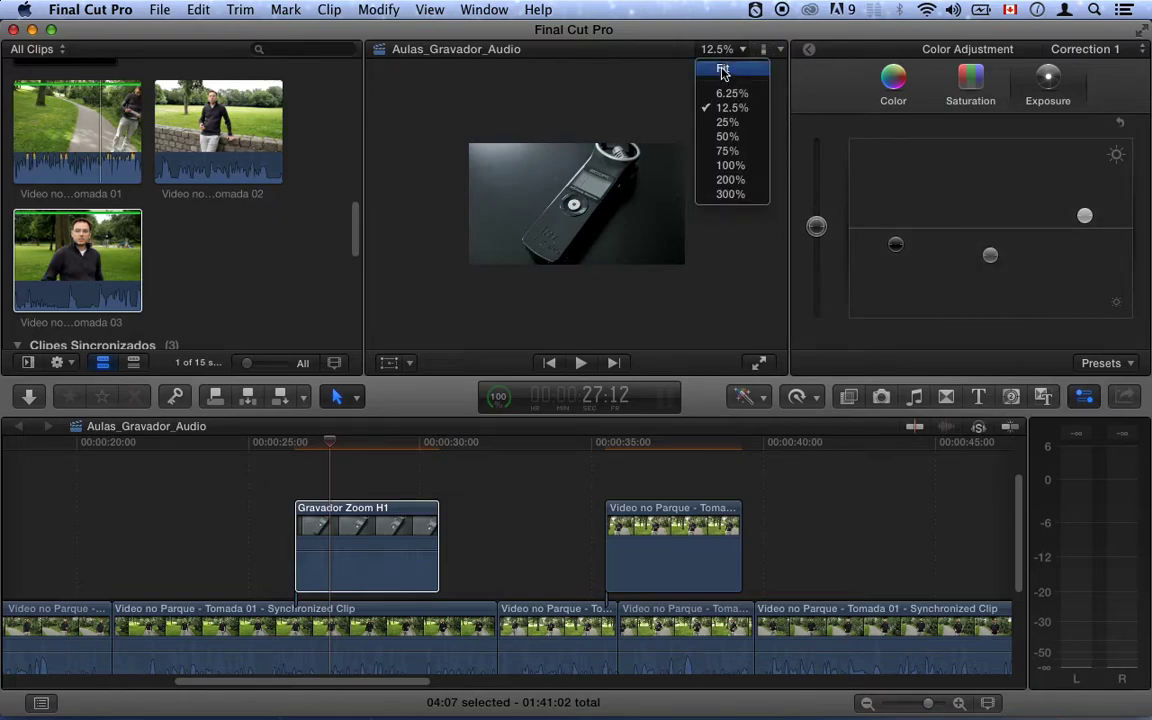
click(723, 70)
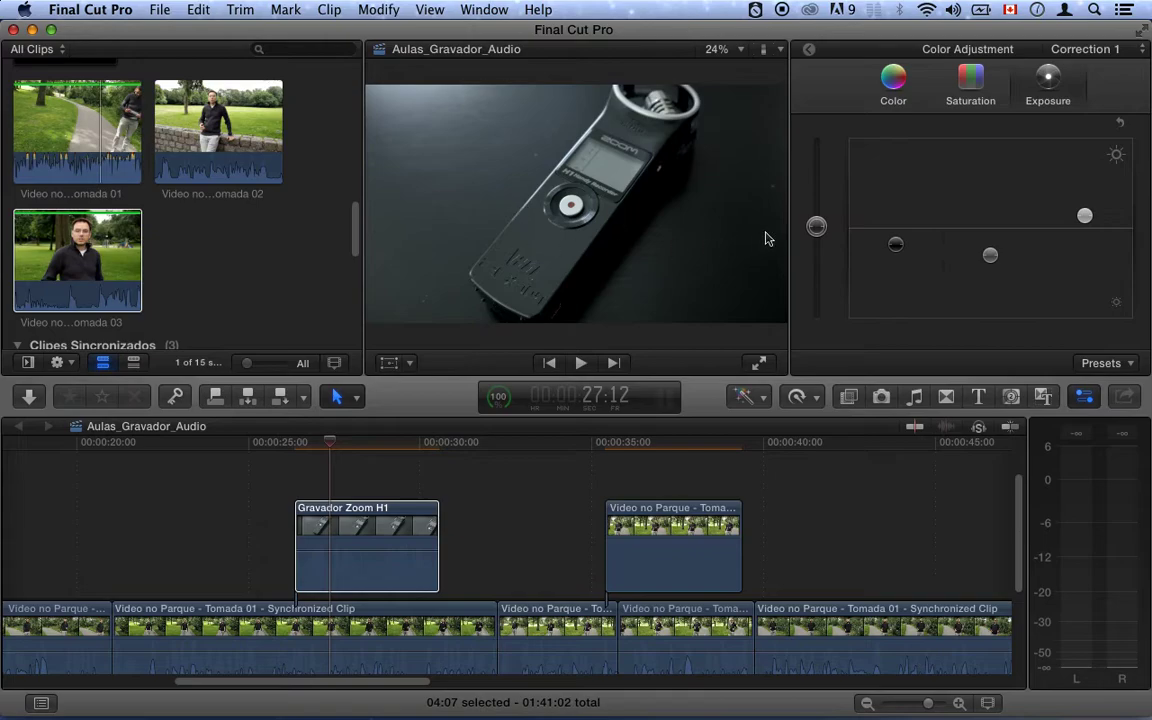
click(809, 49)
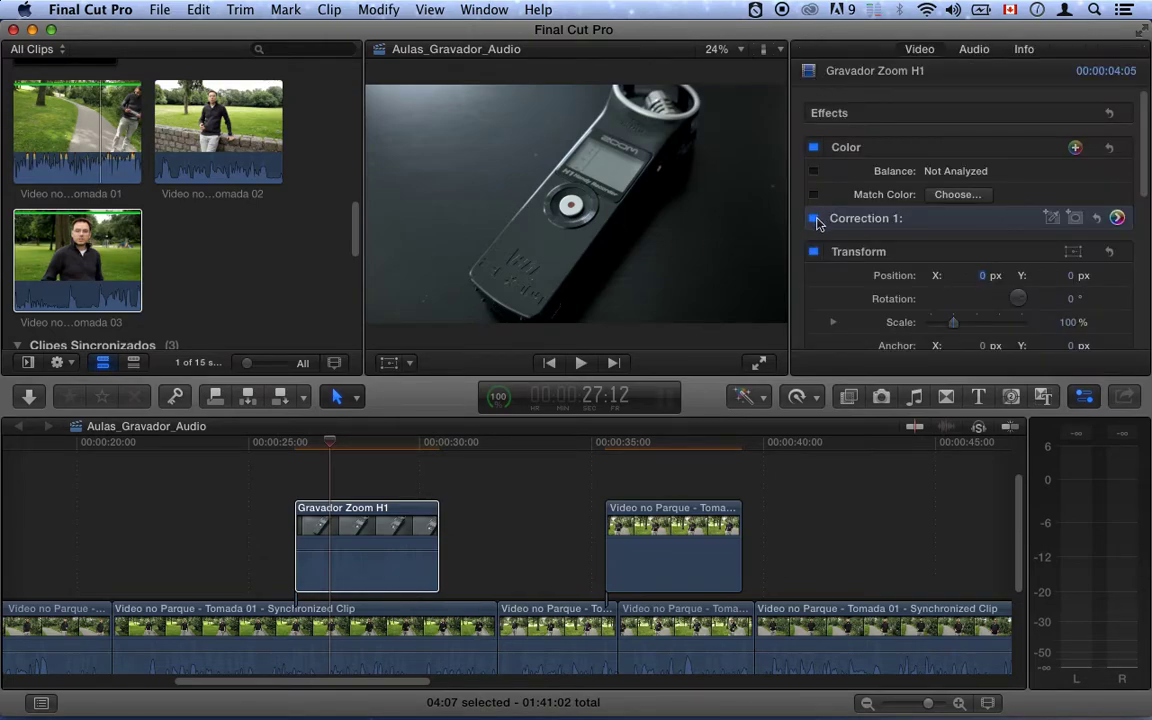
click(814, 218)
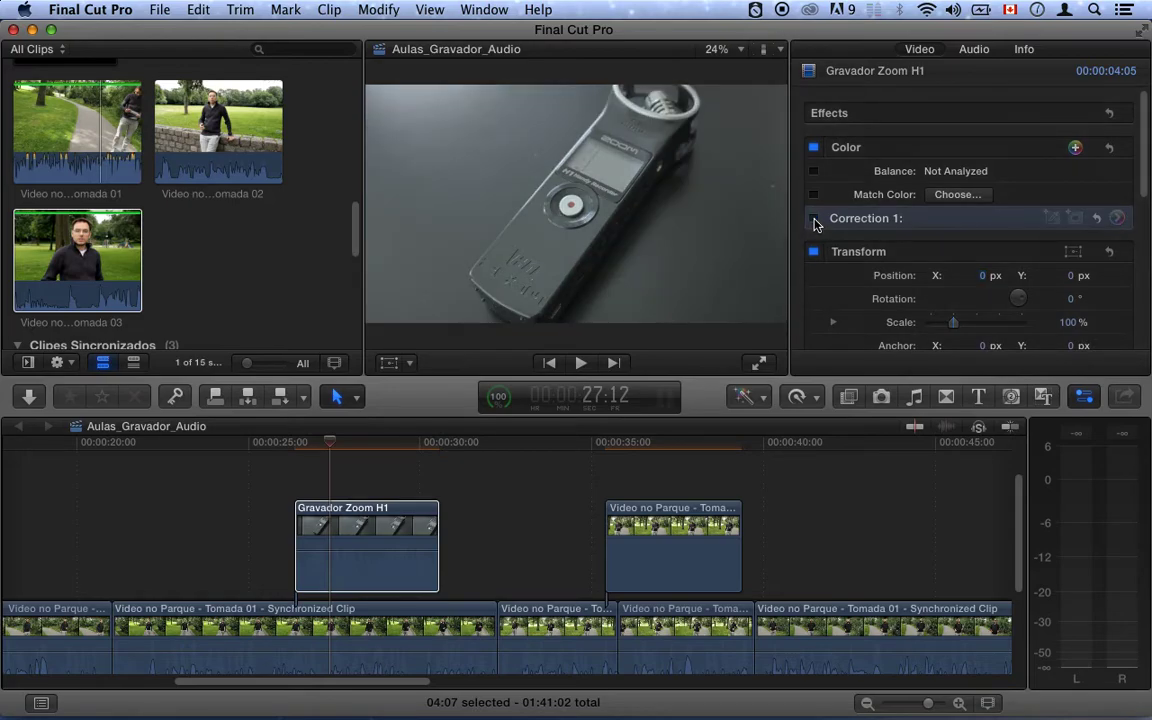
click(814, 218)
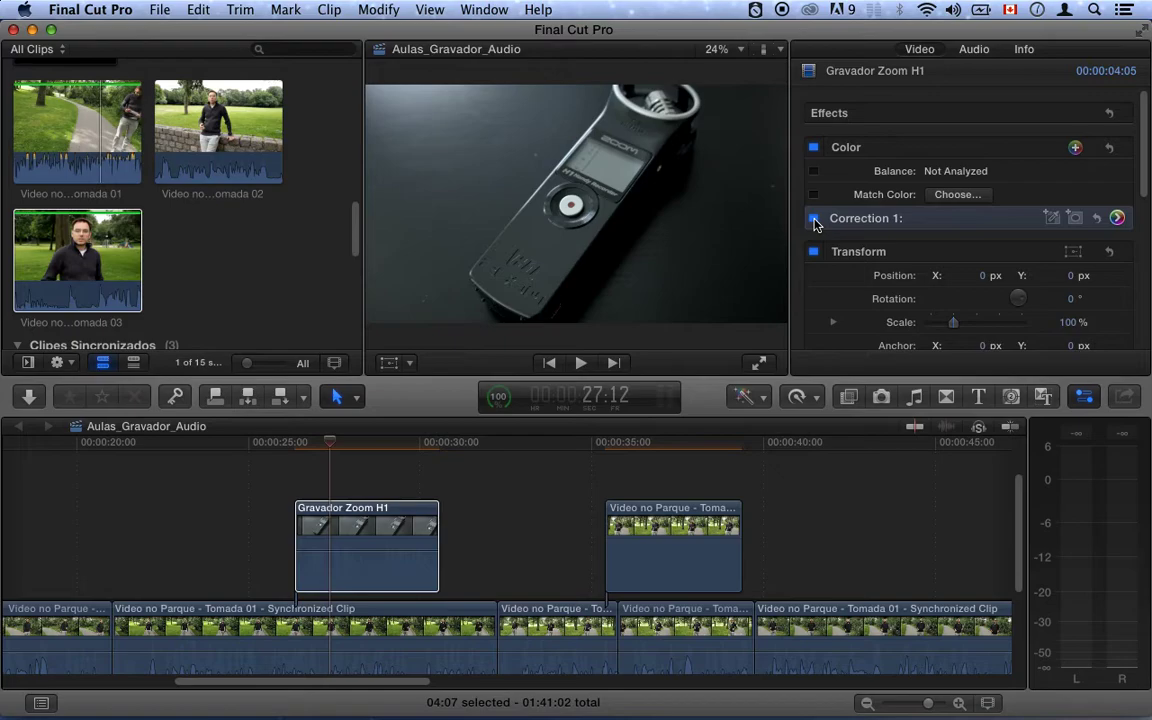
click(814, 218)
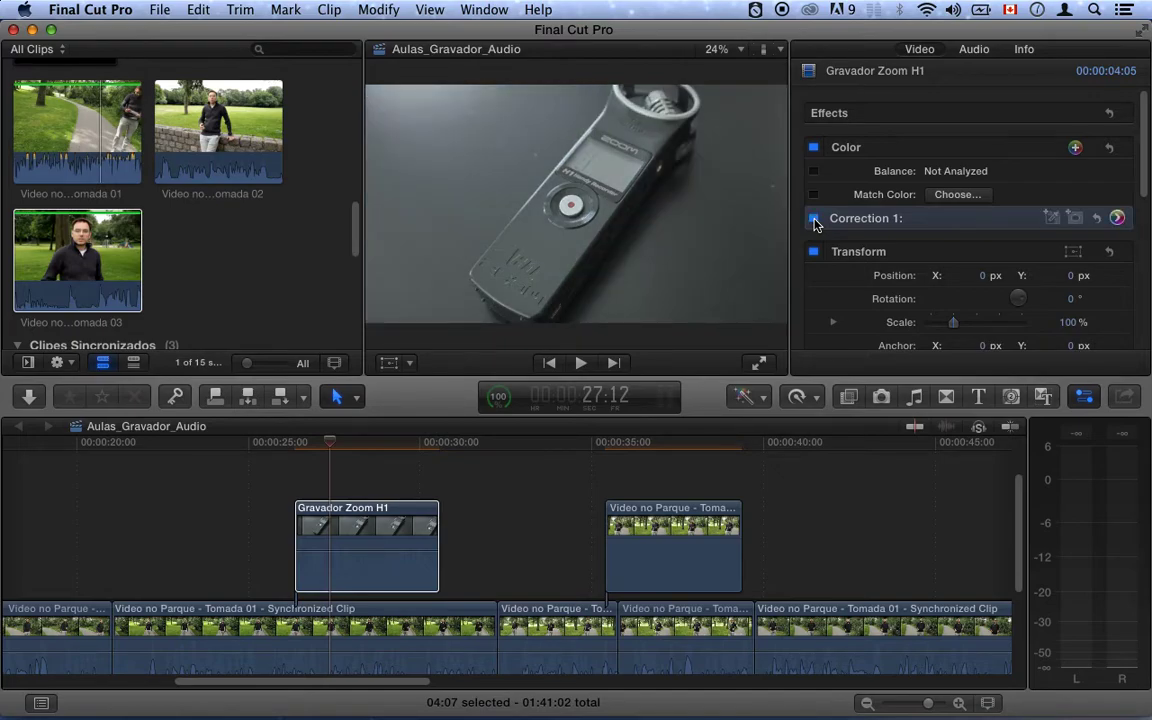
click(814, 218)
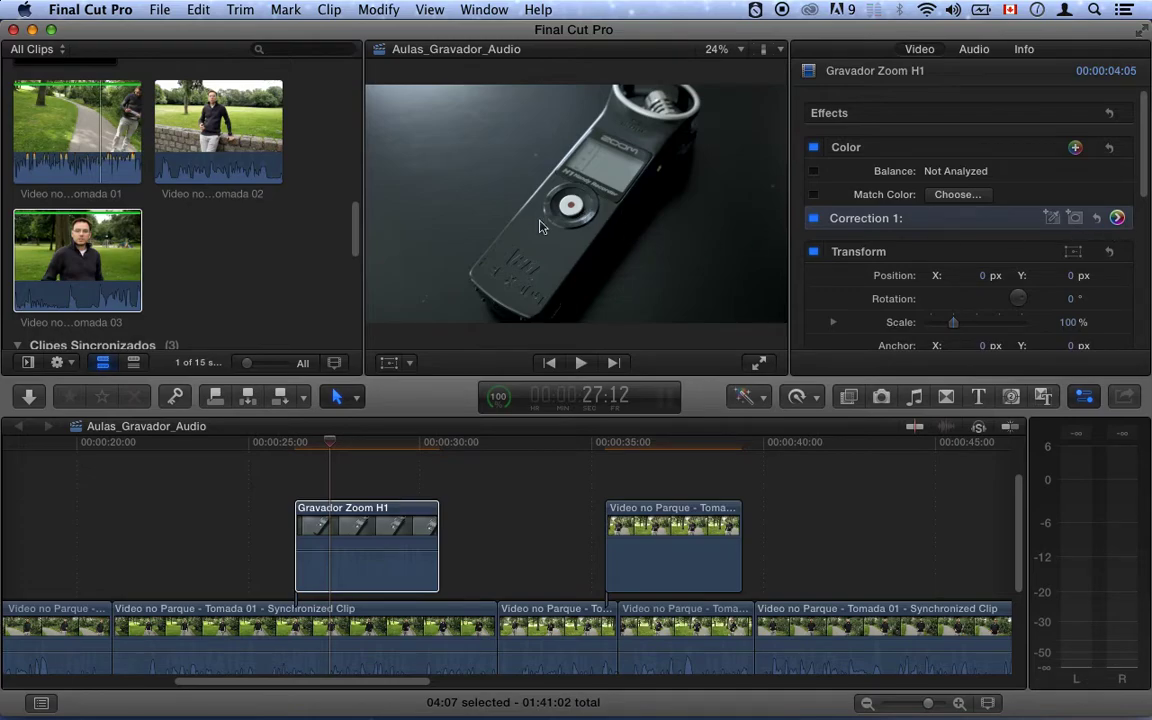
click(814, 218)
click(814, 218)
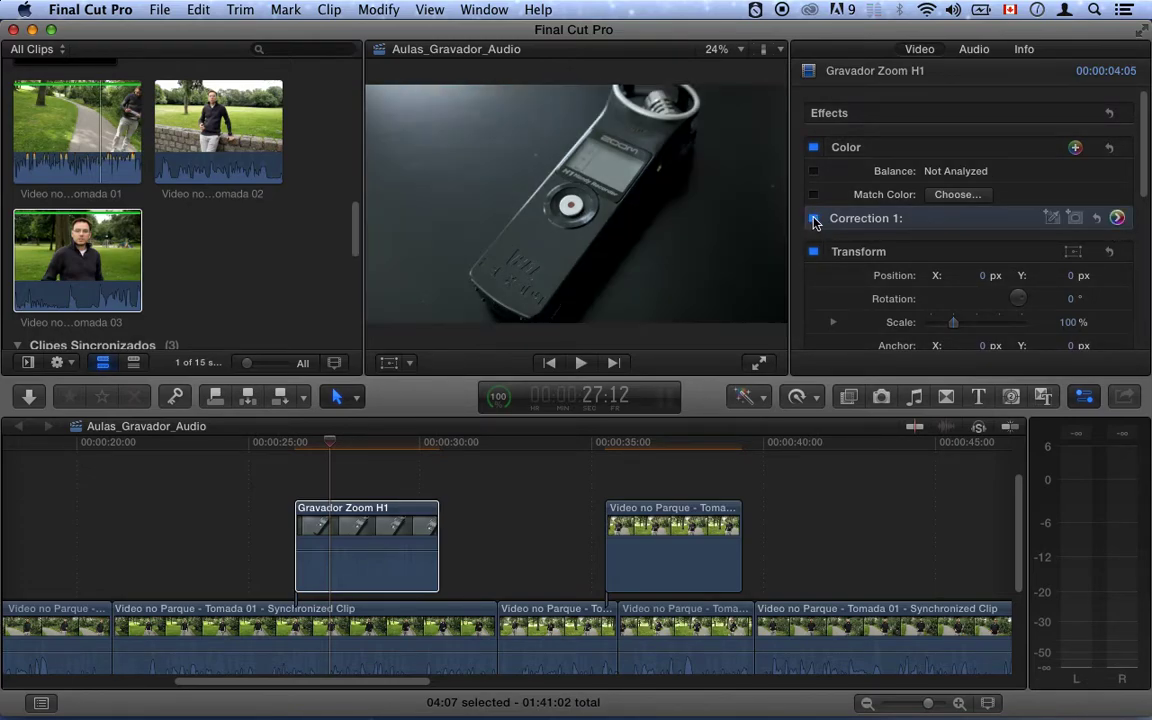
Review the color and saturation adjustments in Correction 1 of the recorder clip, and return to its video properties.
click(1117, 218)
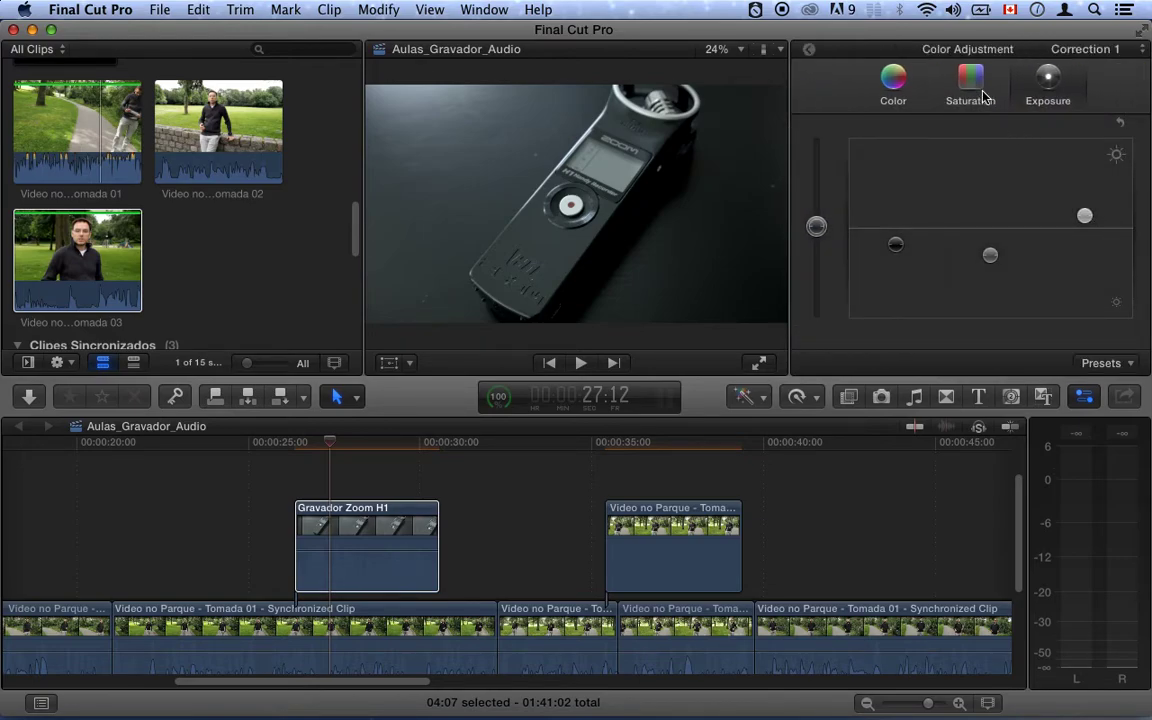
click(978, 86)
click(897, 88)
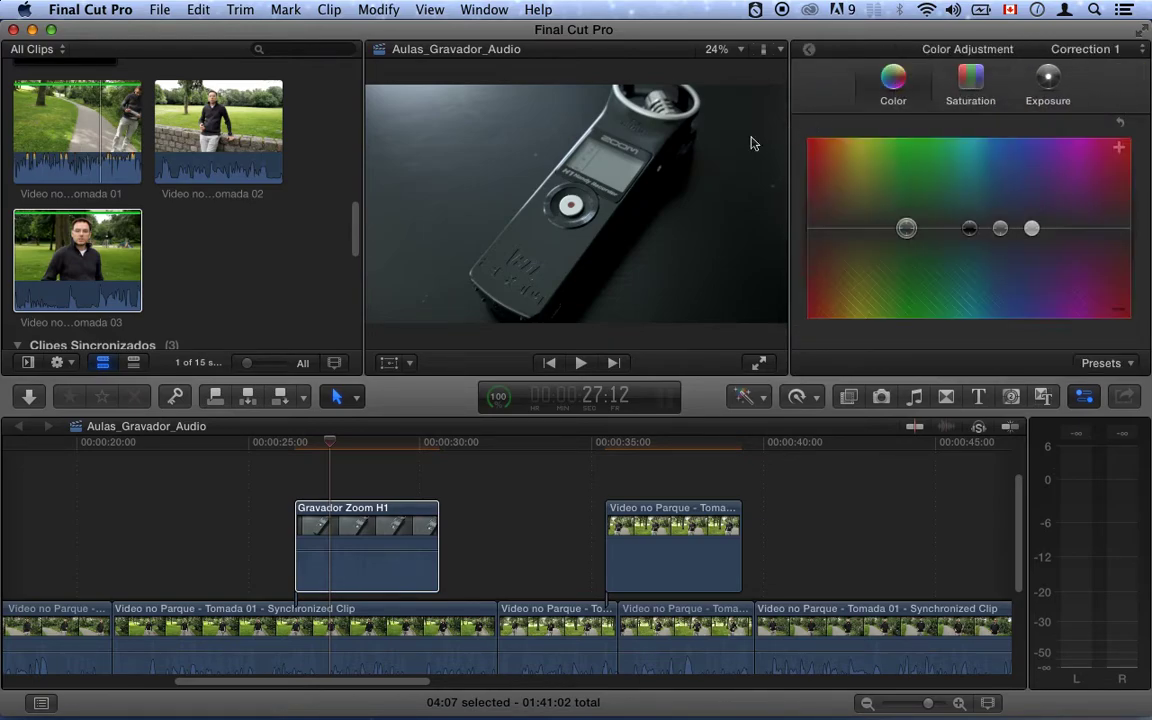
click(988, 90)
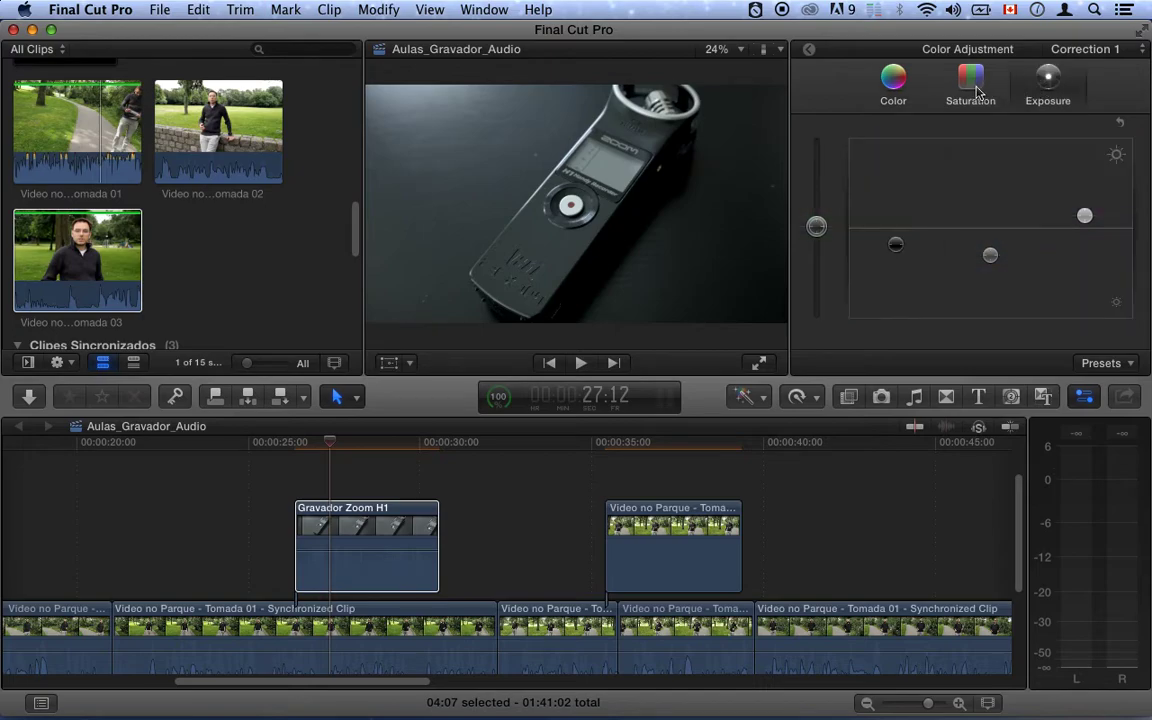
click(975, 90)
click(895, 88)
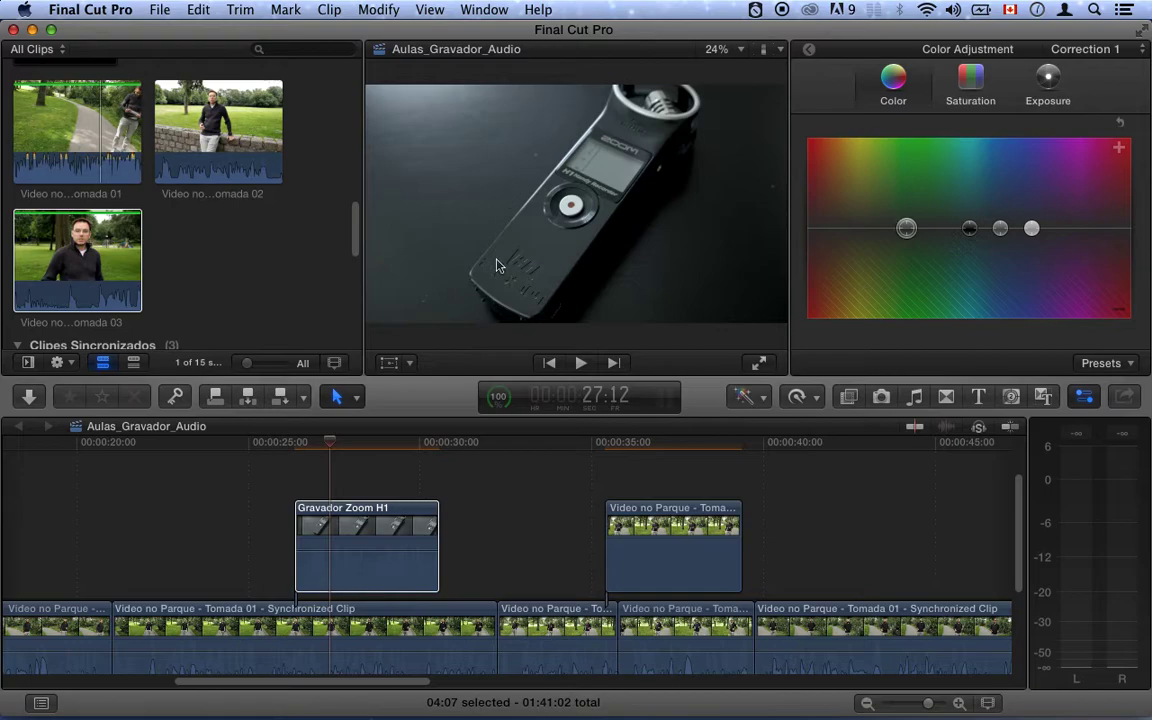
click(809, 50)
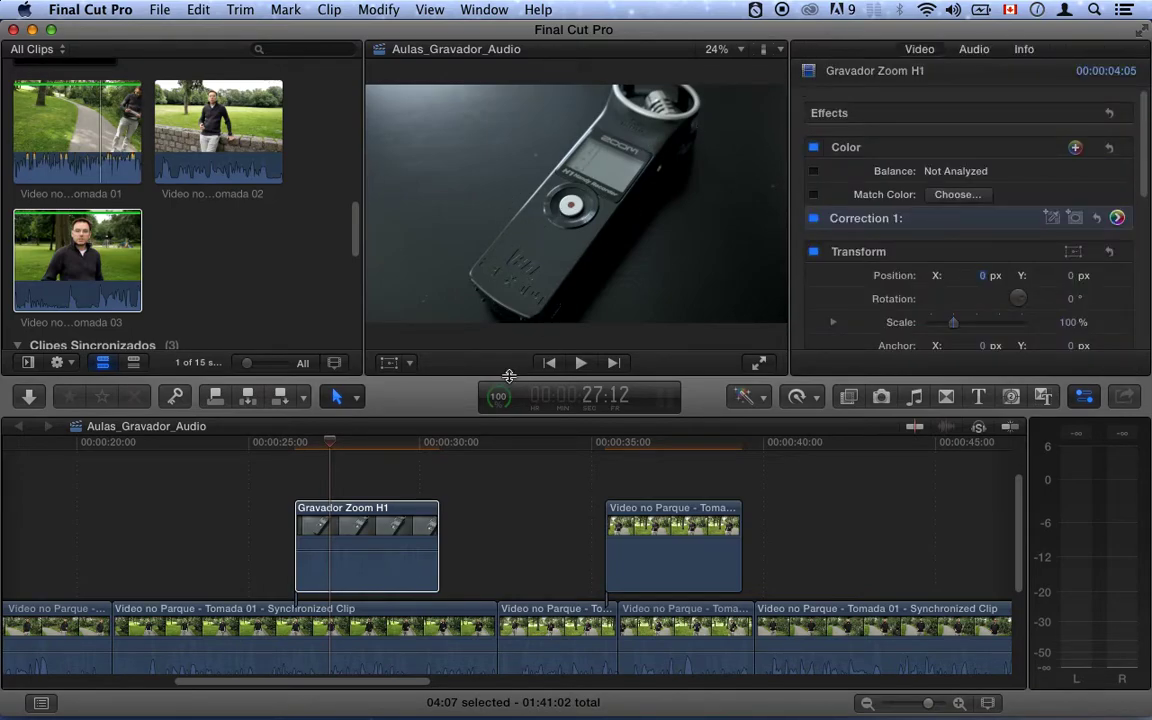
Raise the global saturation to 92% in Correction 1 of the Video no Parque - Tomada 01 clip at 25:12.
click(262, 444)
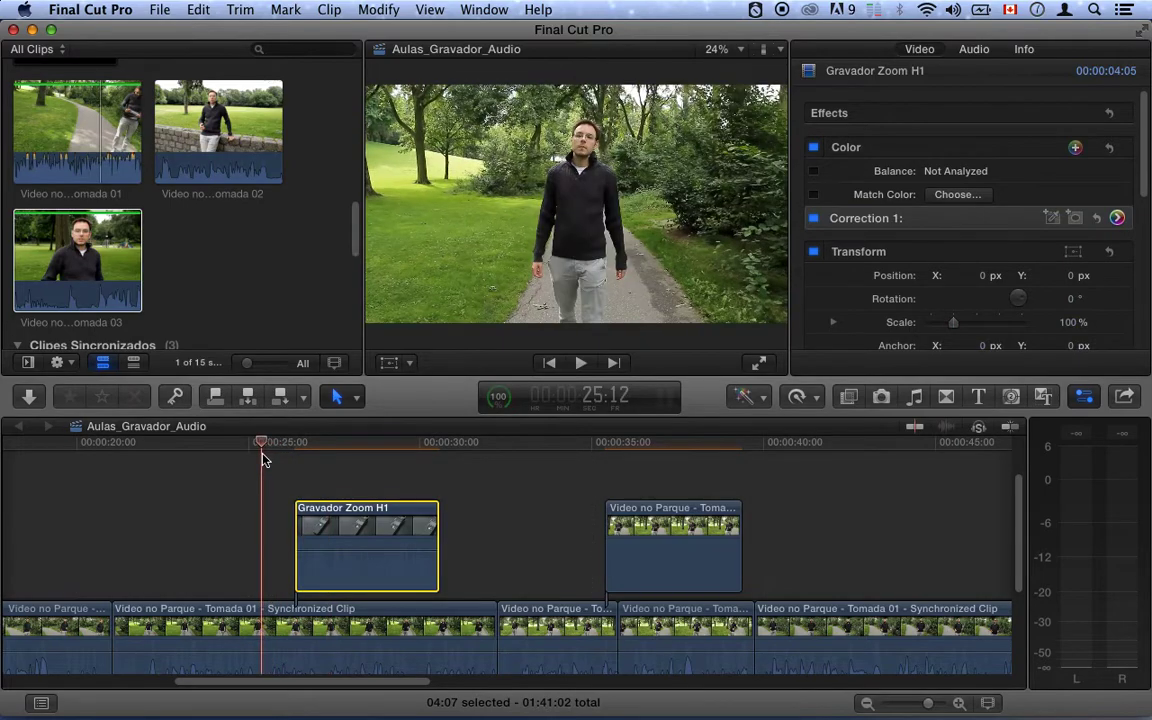
click(260, 625)
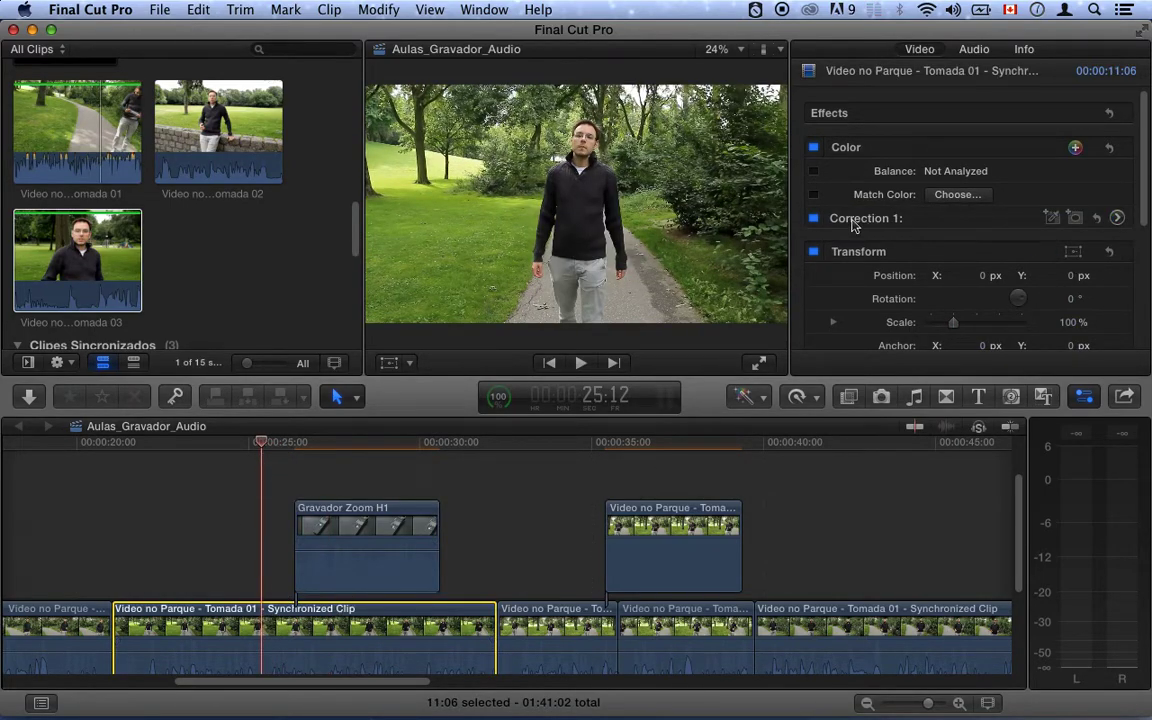
click(1118, 218)
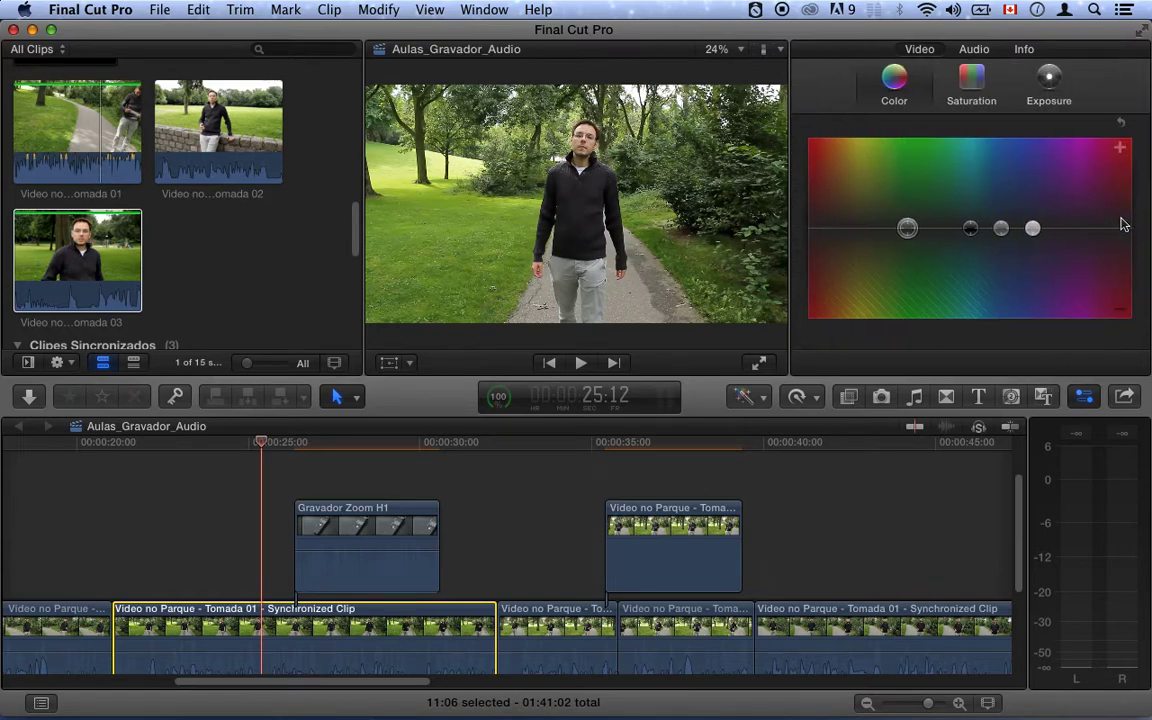
click(968, 88)
drag(816, 228, 818, 206)
drag(818, 201, 818, 145)
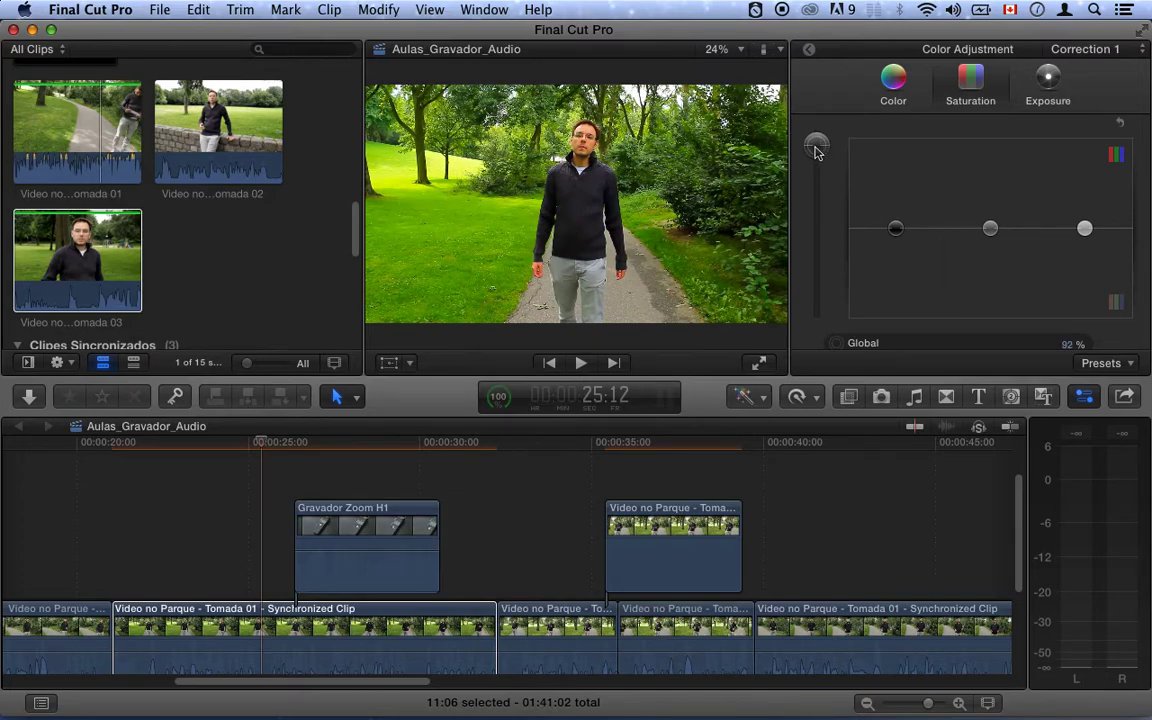
Return the global saturation to near neutral, lower the shadows saturation, raise the midtones to 85%, and slightly lower the highlights.
drag(818, 157, 812, 317)
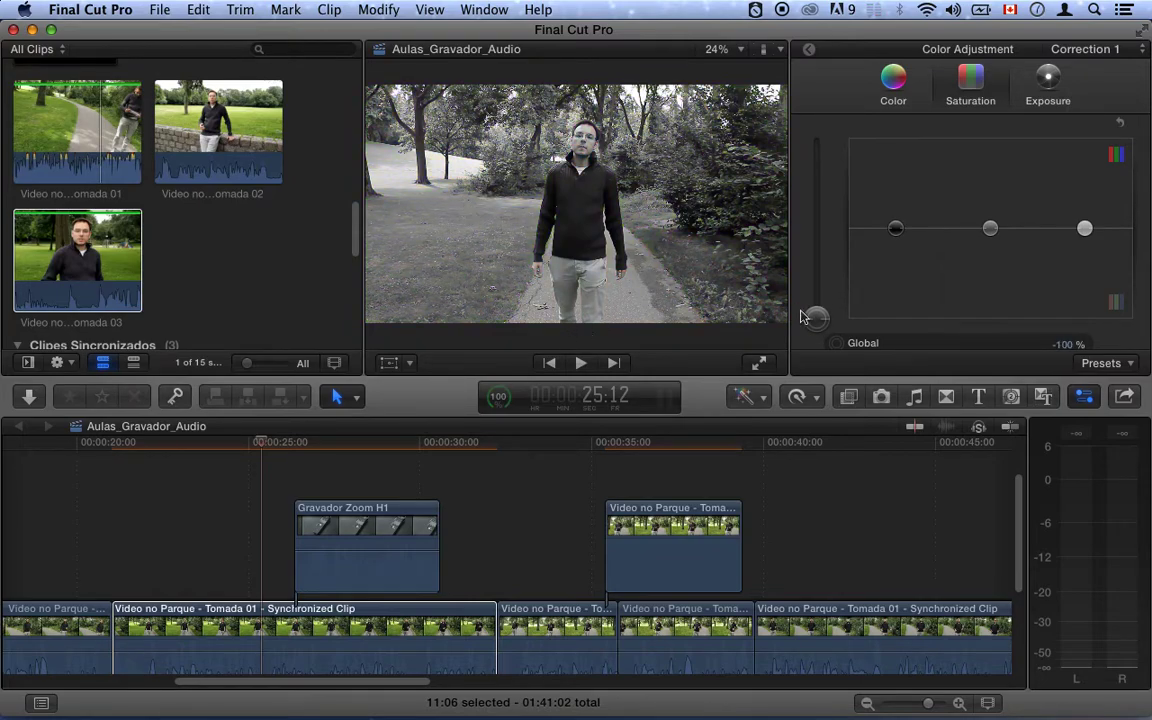
drag(814, 317, 892, 272)
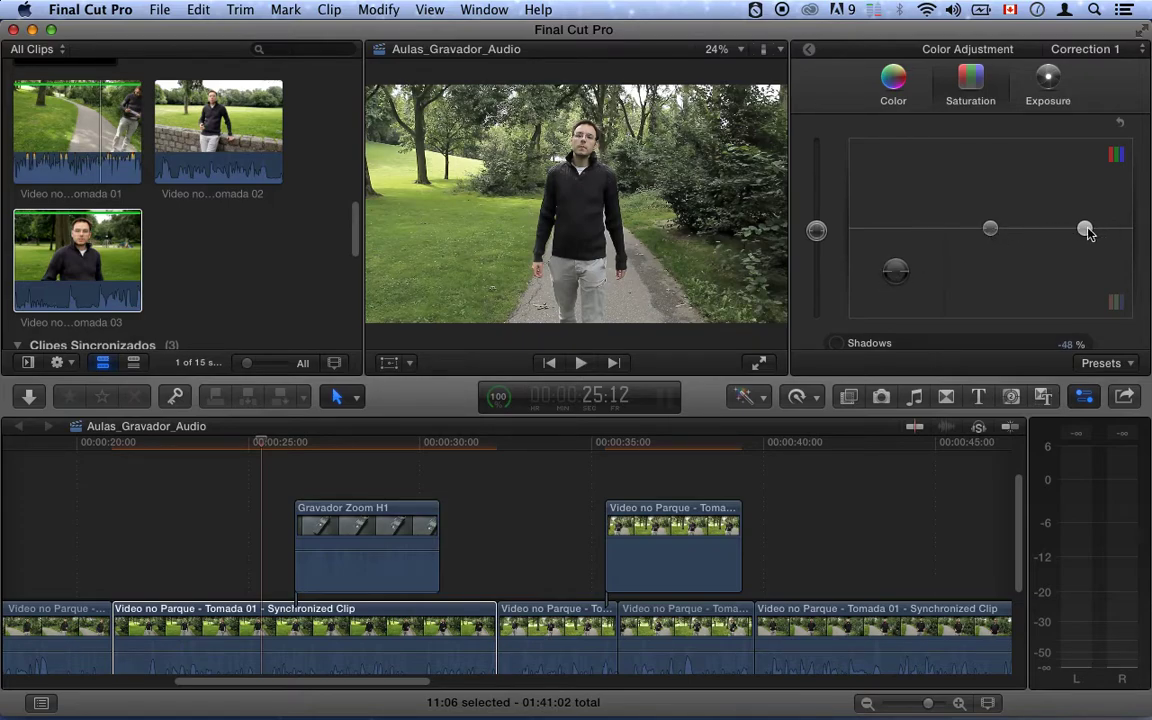
drag(888, 277, 894, 271)
drag(991, 230, 990, 163)
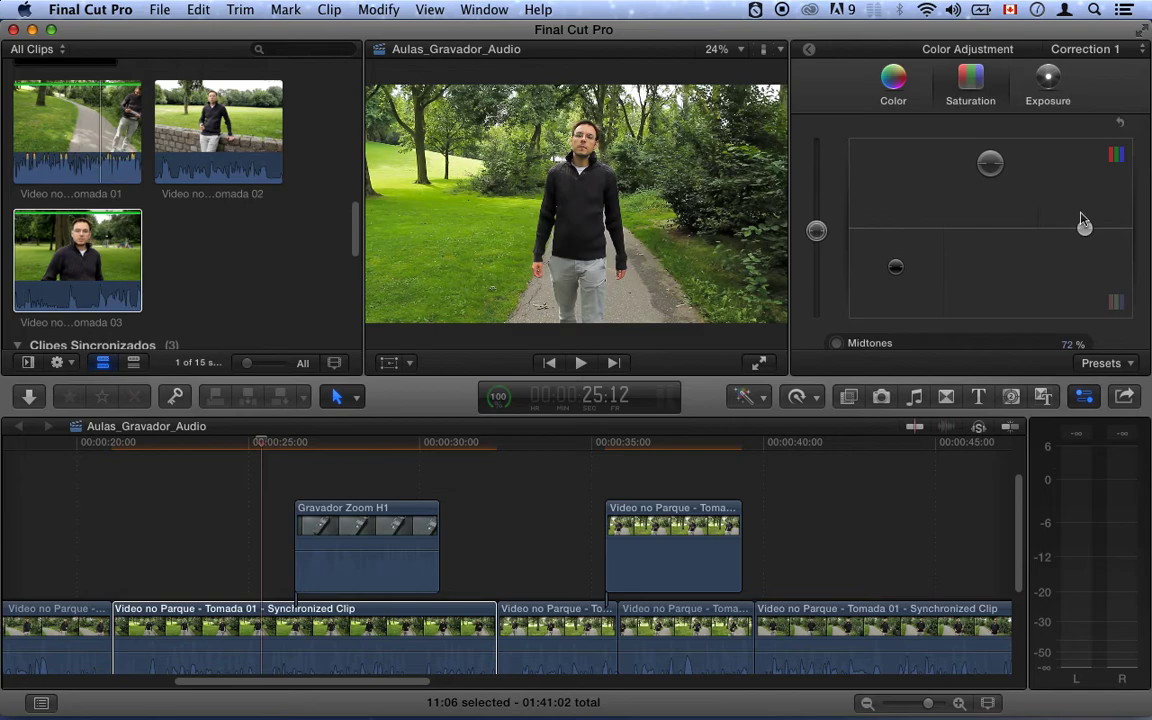
mouse_move(1086, 229)
mouse_down()
mouse_move(1084, 268)
mouse_move(1085, 250)
mouse_up()
drag(998, 172, 998, 160)
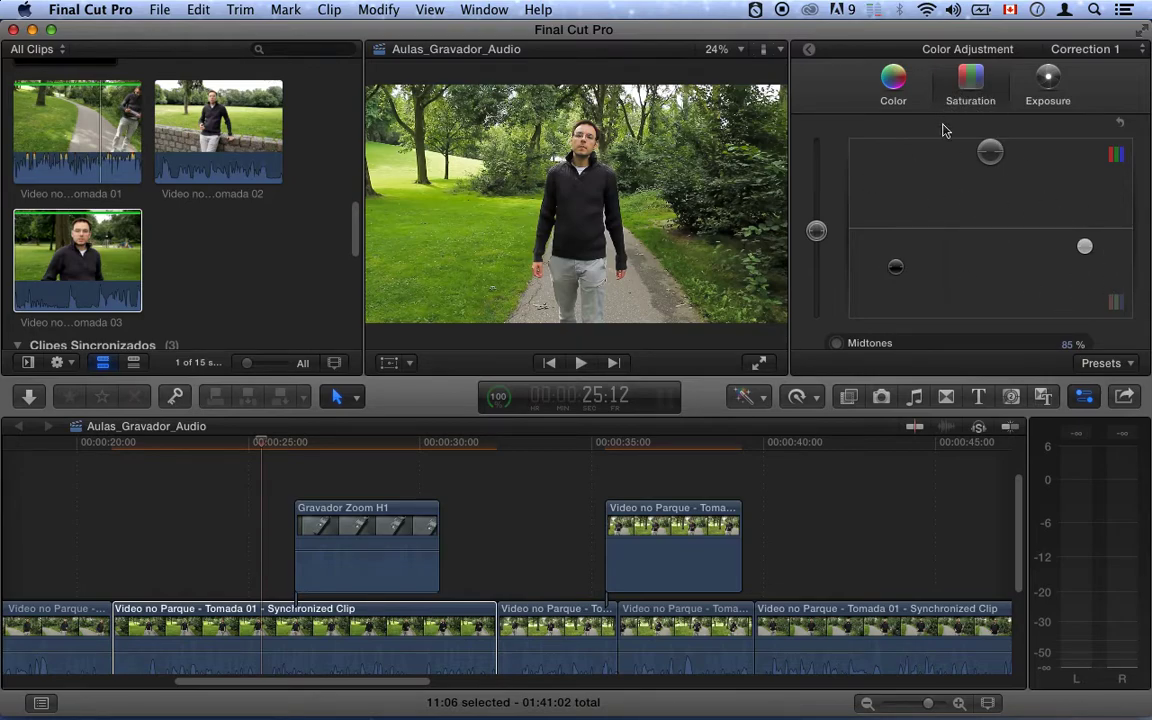
Try a green global tint of 101° at 9% and a shadows tint of 186° at -18% in Correction 1, resetting each.
click(896, 90)
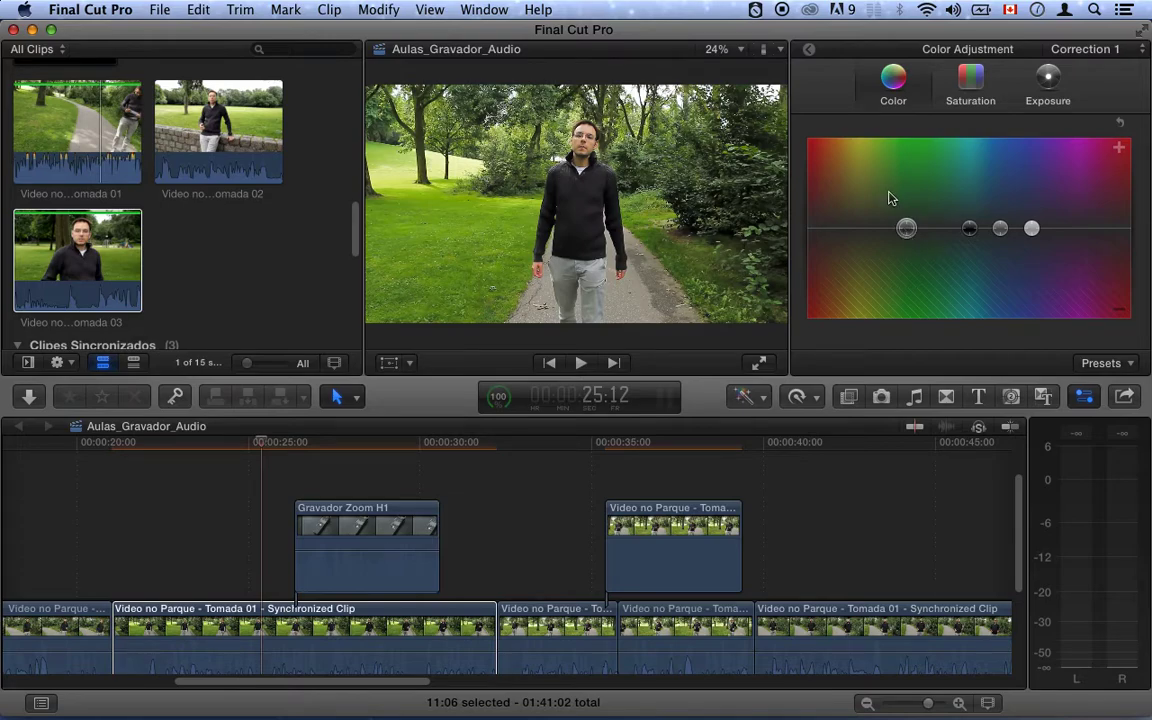
click(908, 230)
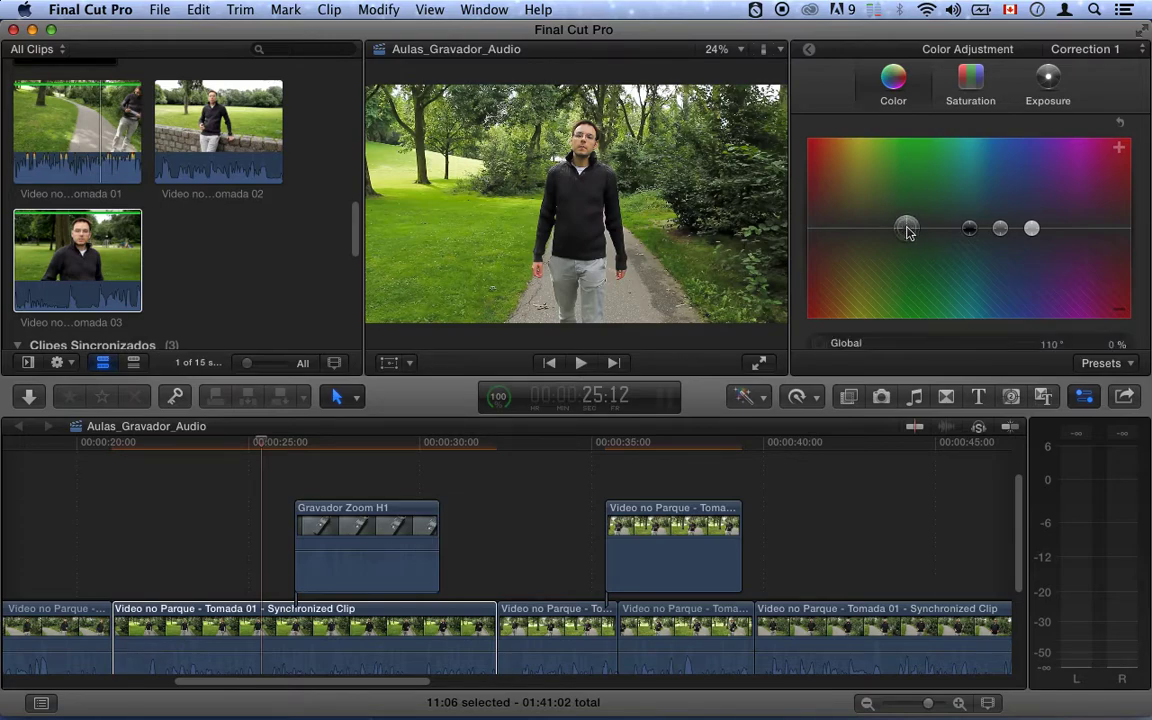
mouse_move(908, 230)
mouse_down()
mouse_move(867, 177)
mouse_move(862, 147)
mouse_move(830, 151)
mouse_move(826, 163)
mouse_move(865, 210)
mouse_move(913, 175)
mouse_move(1008, 156)
mouse_move(1020, 181)
mouse_move(898, 219)
mouse_up()
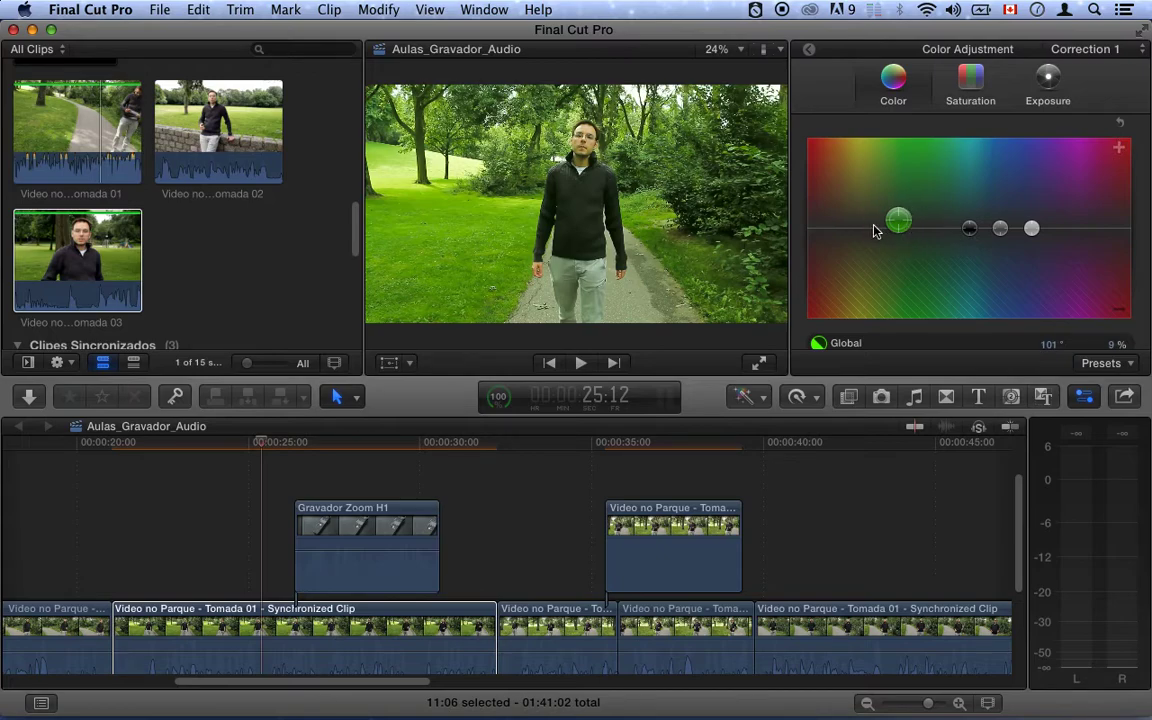
click(1120, 123)
mouse_move(968, 230)
mouse_down()
mouse_move(962, 188)
mouse_move(920, 250)
mouse_move(978, 253)
mouse_up()
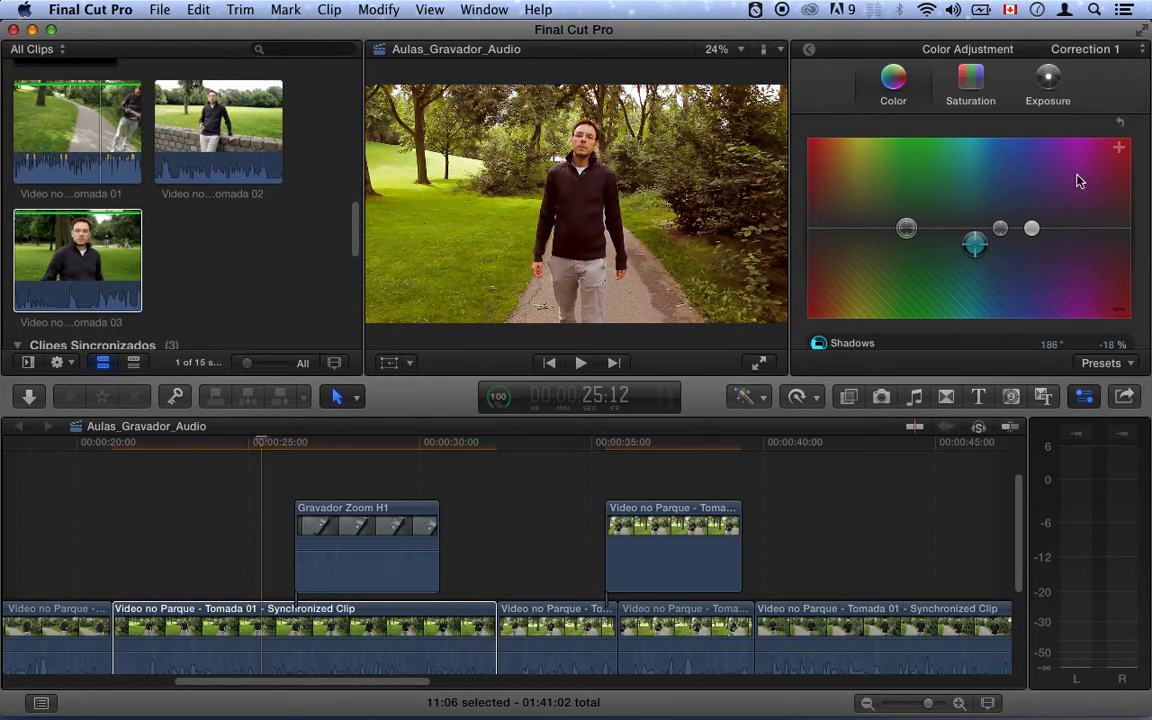
click(1120, 123)
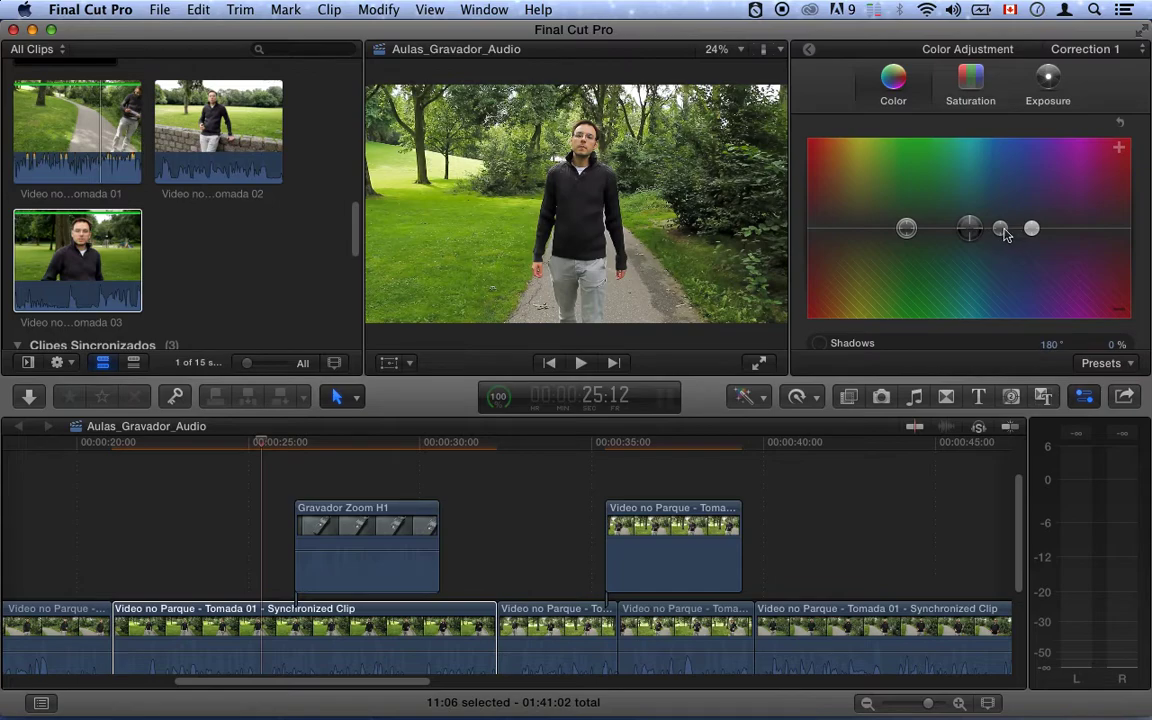
Try a red global tint of 1° at 13%, view it at 24:16, soften it to 13° at 5%, and reset it.
drag(906, 229, 809, 216)
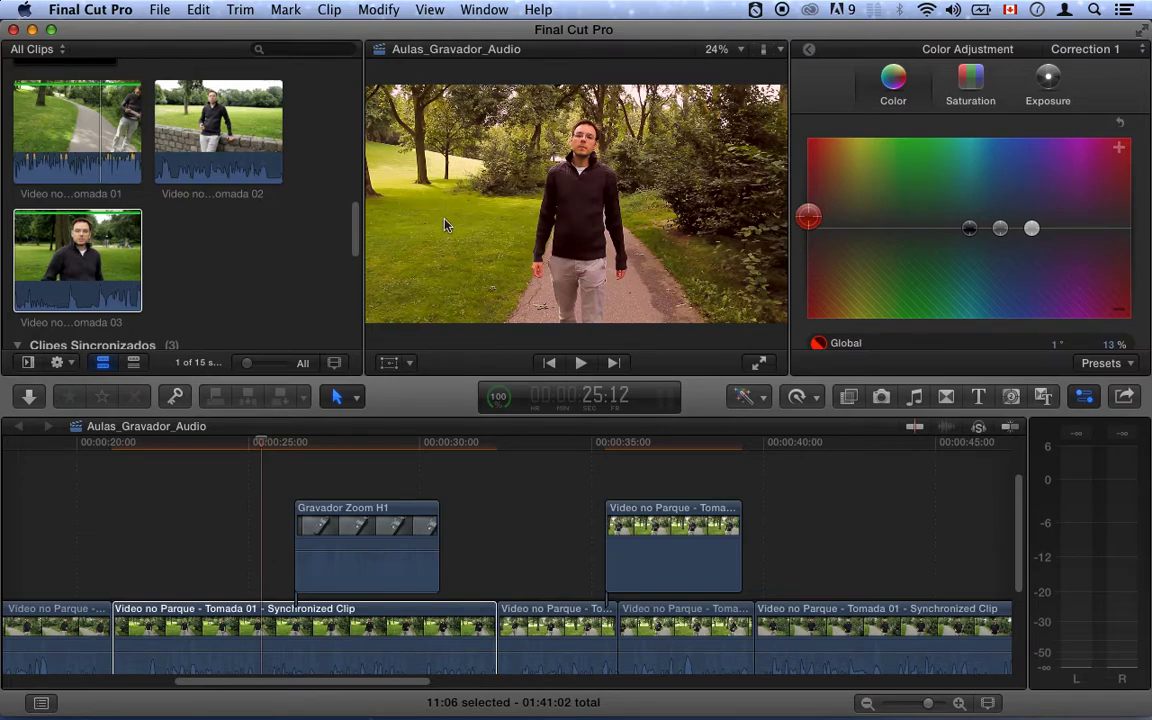
click(231, 442)
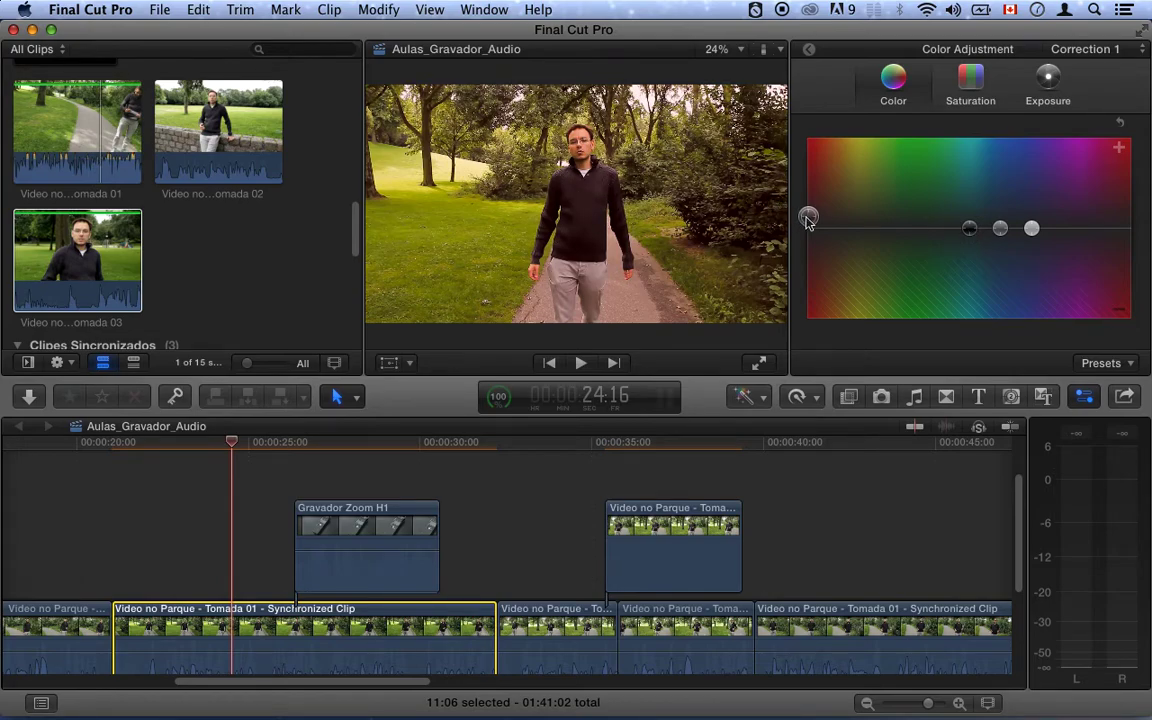
drag(808, 216, 820, 224)
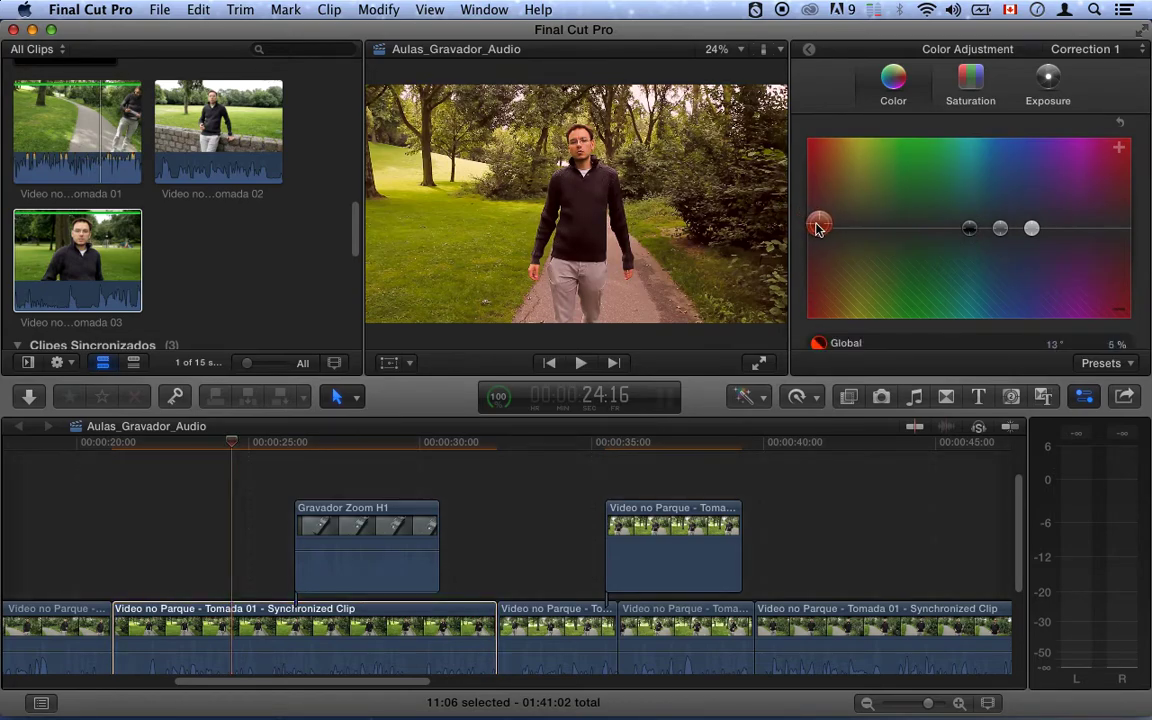
click(1120, 123)
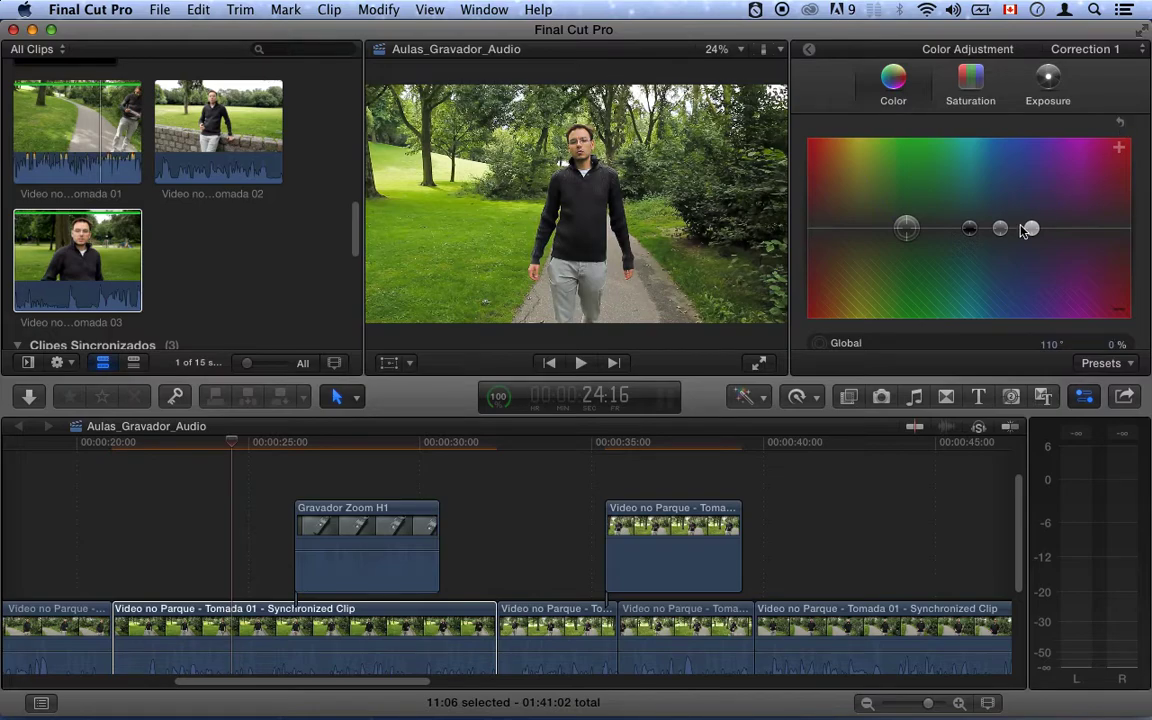
Tint the highlights slightly blue-violet and the midtones orange-red at 14° and 13% in Correction 1.
drag(1031, 229, 821, 211)
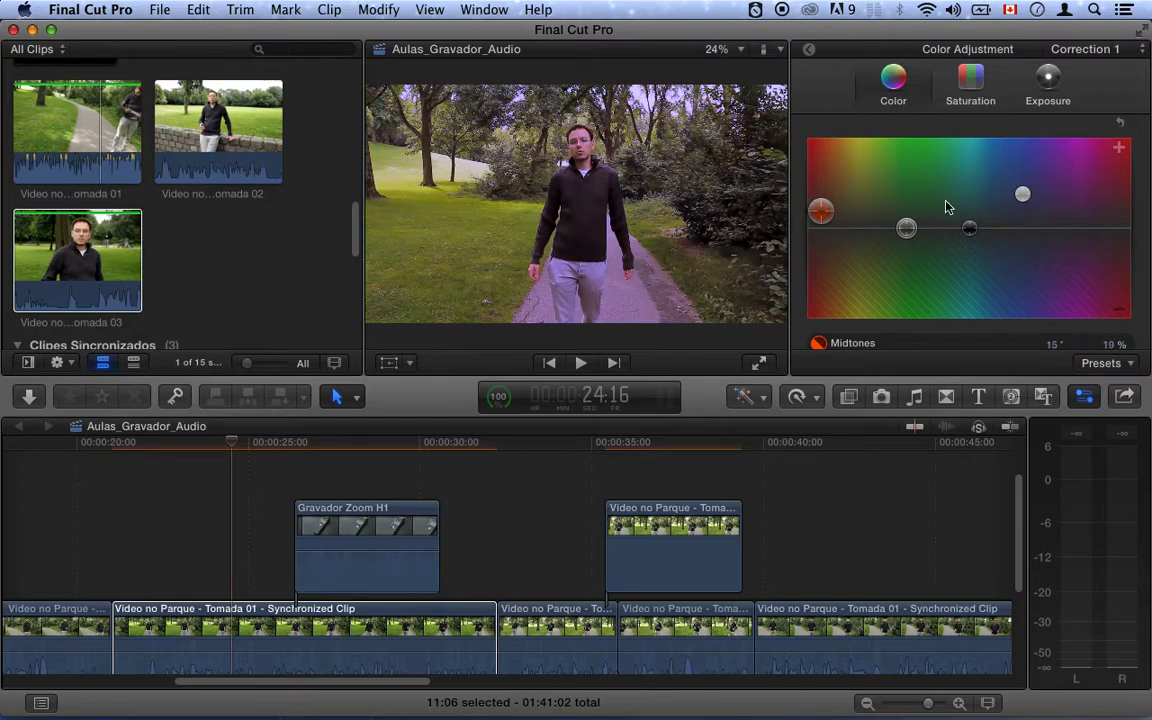
drag(1022, 195, 1026, 199)
drag(820, 210, 821, 225)
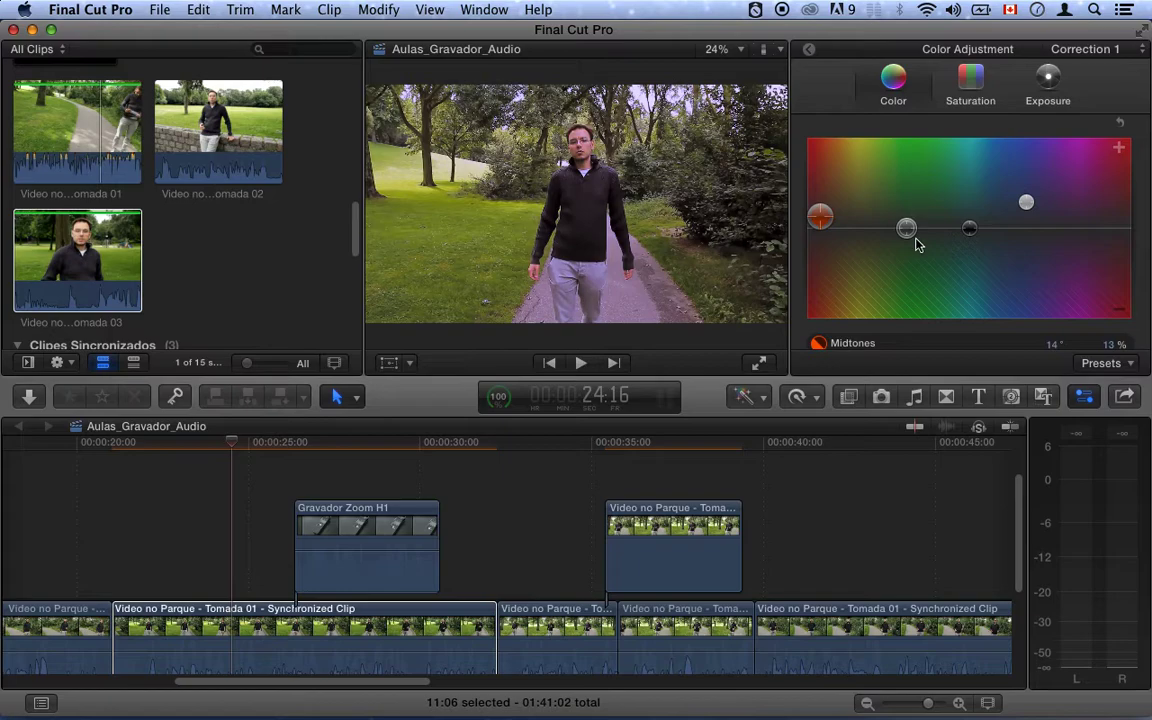
Return to the clip's video properties and switch Correction 1 off and on to compare the tinted and original image.
click(810, 52)
click(814, 219)
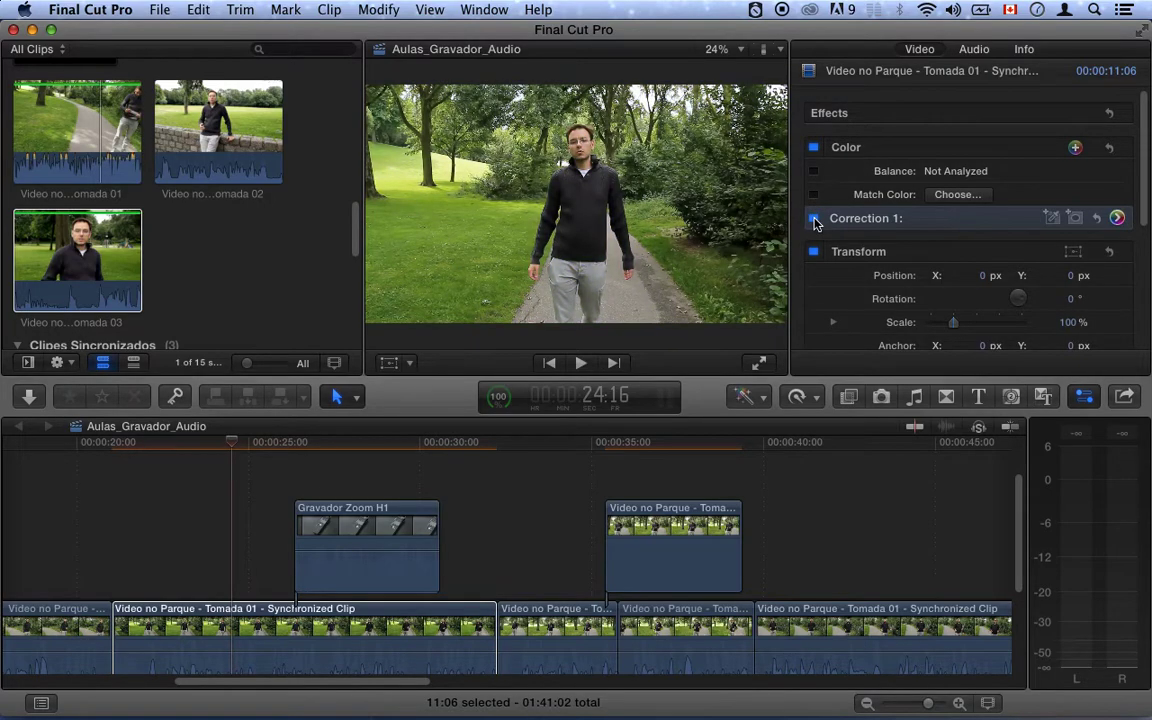
click(814, 219)
click(814, 219)
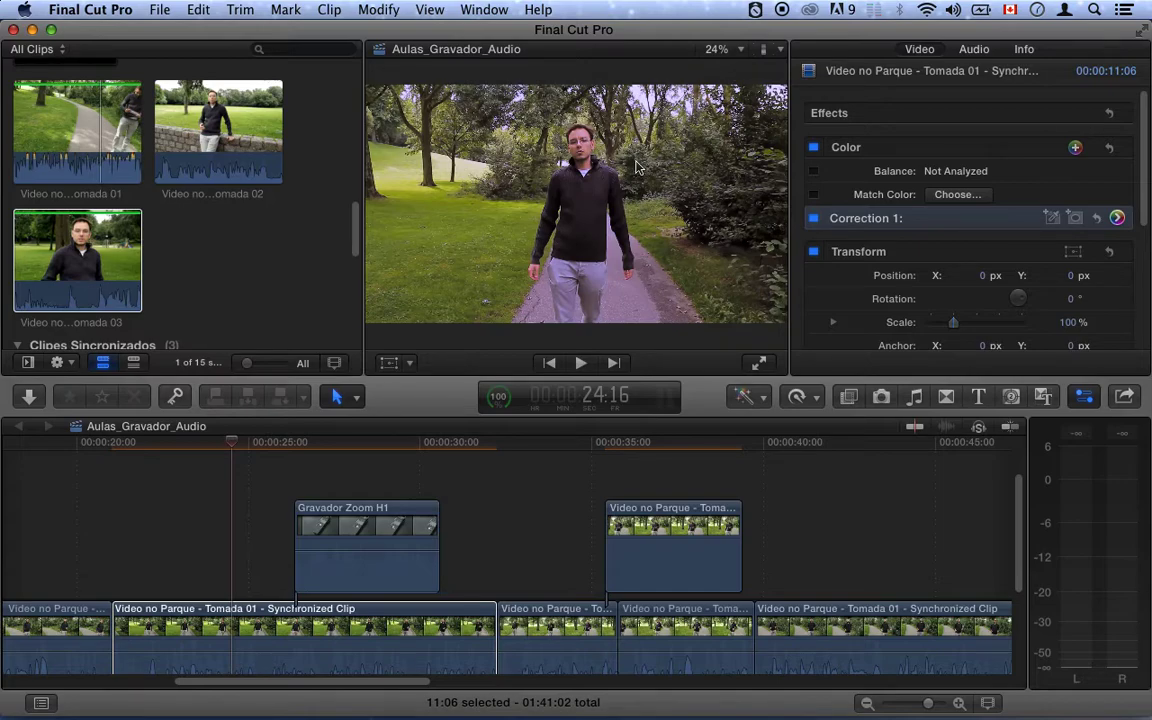
Disable Correction 1 and toggle the color Balance on and off to compare its effect on the clip, leaving Balance off.
click(815, 220)
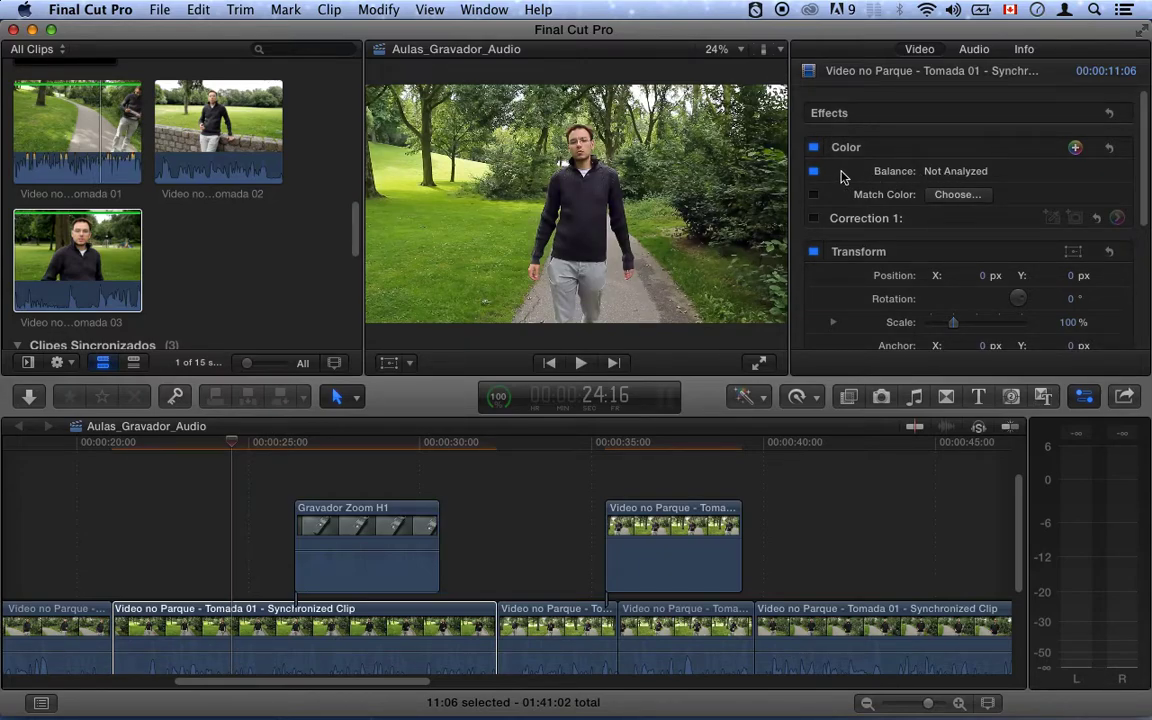
click(815, 172)
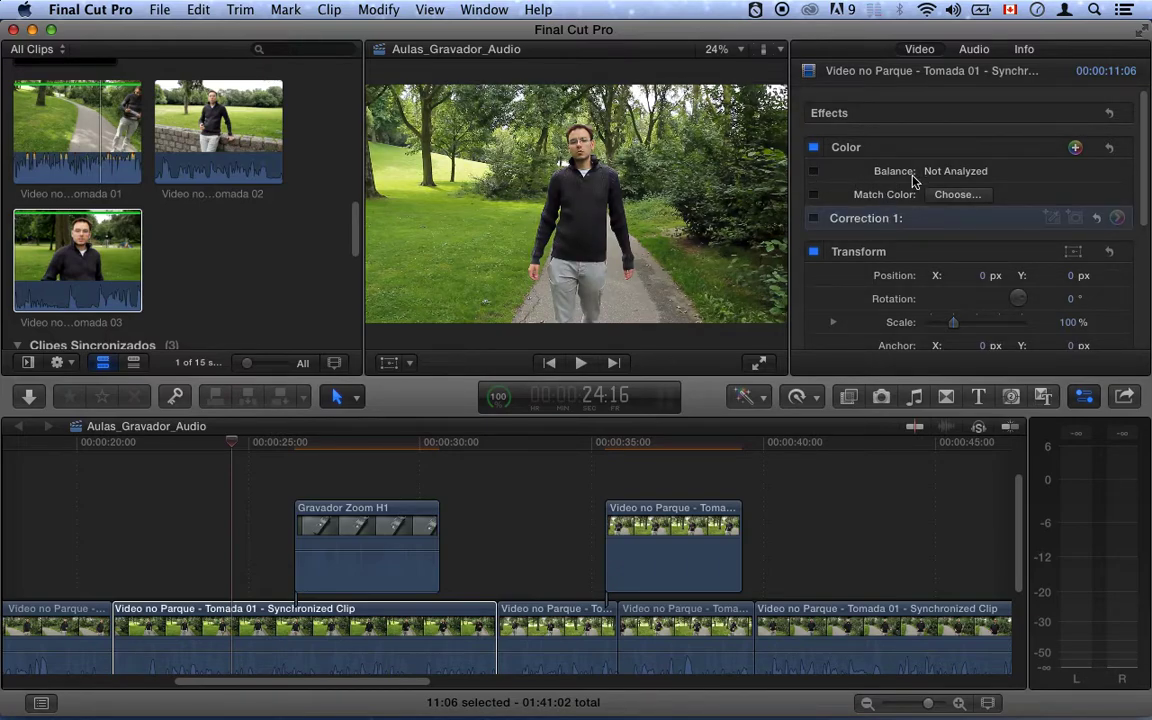
click(814, 172)
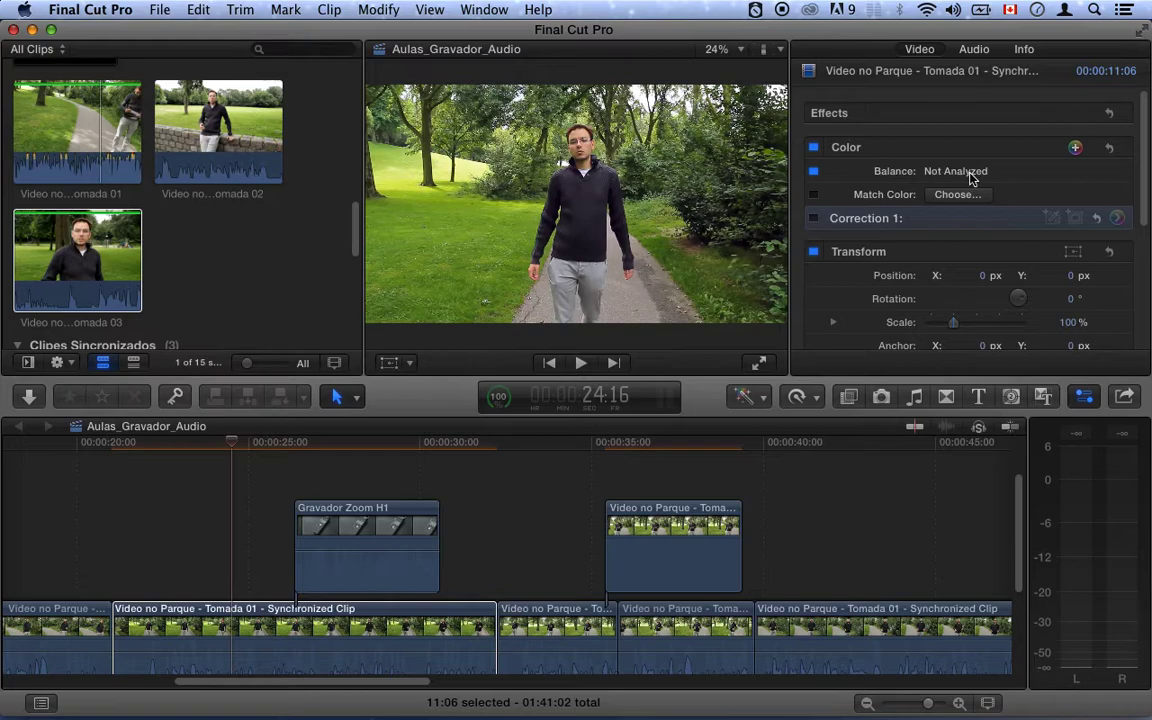
click(813, 173)
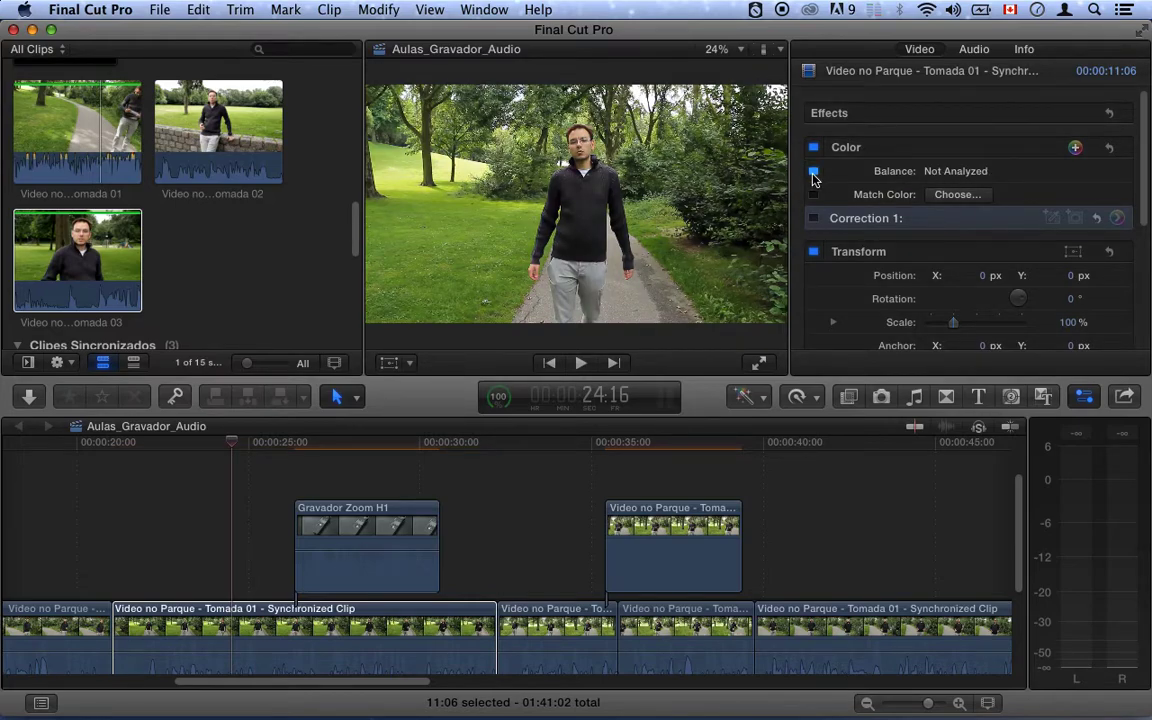
click(813, 174)
click(813, 174)
click(813, 174)
click(813, 172)
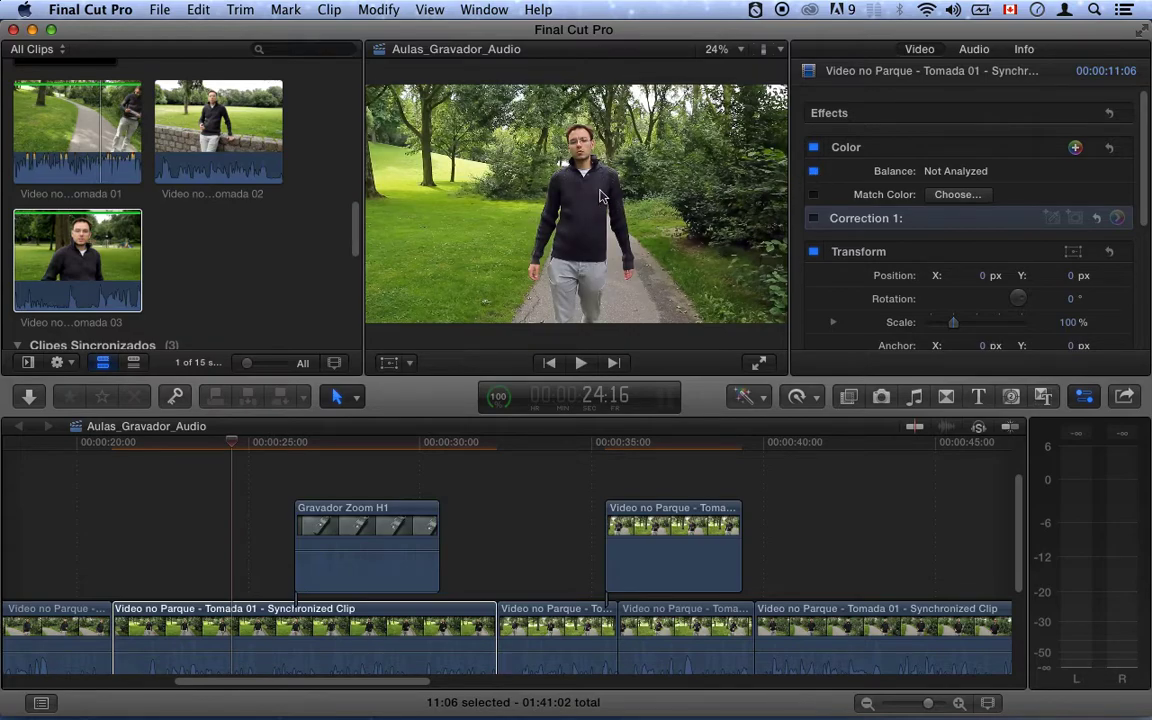
click(813, 172)
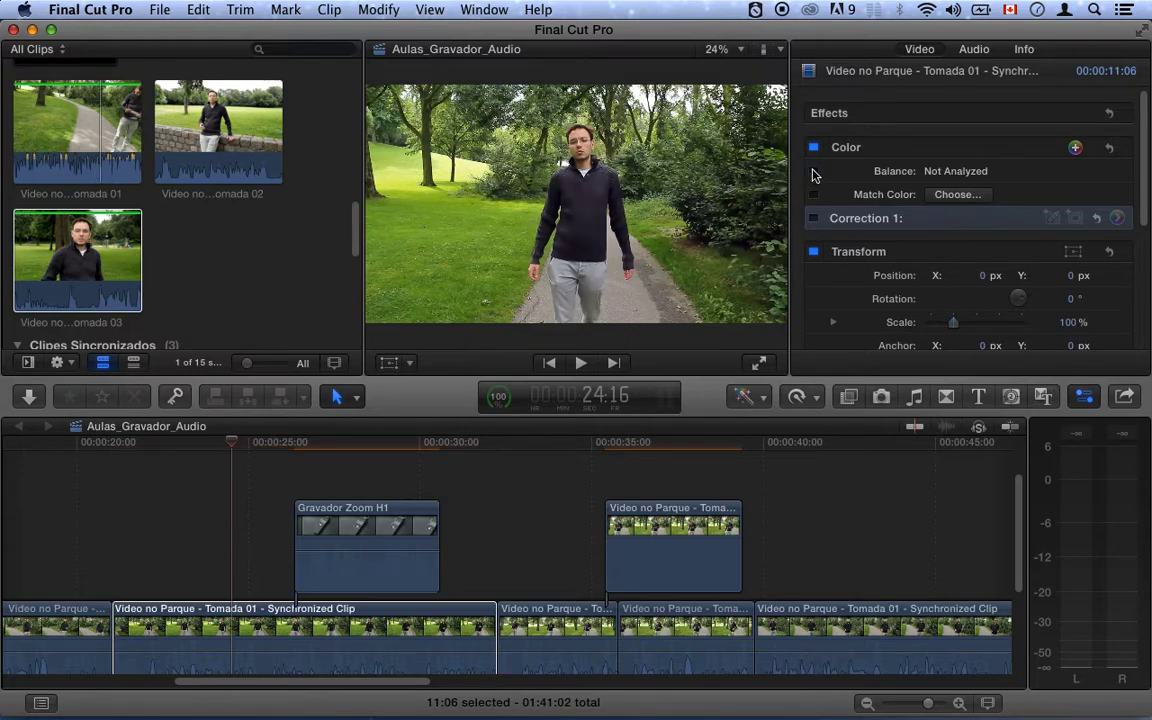
click(813, 172)
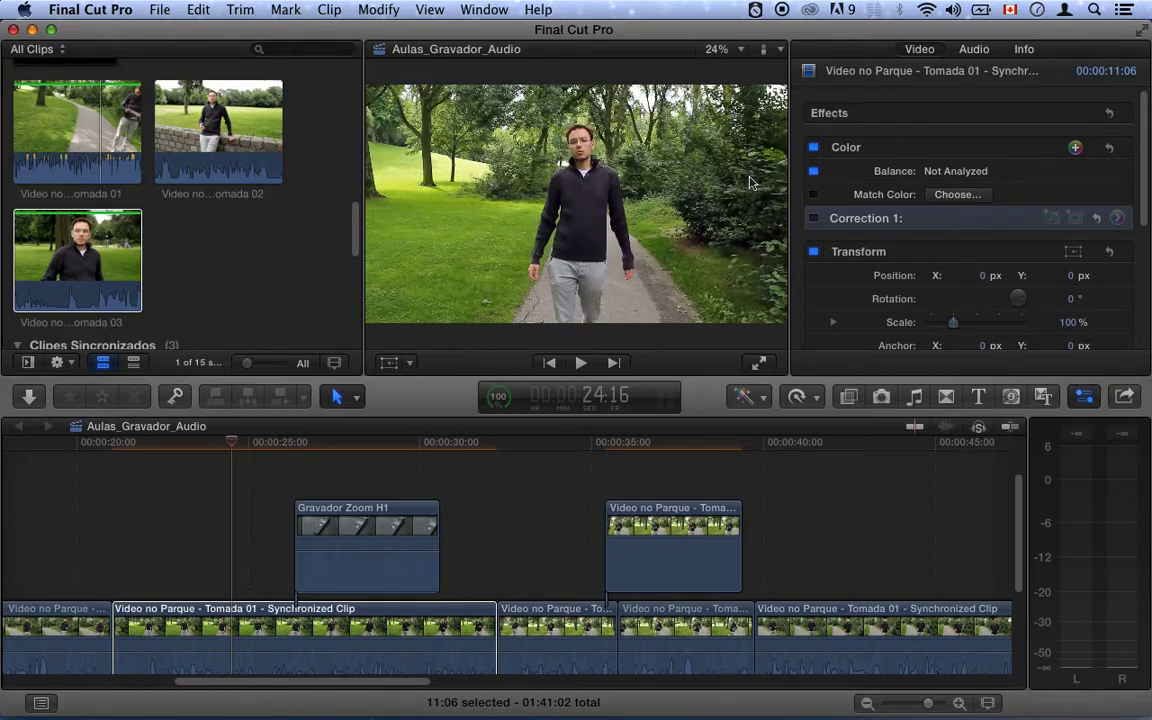
click(813, 173)
Re-enable Correction 1, review its color adjustments, and return to the clip's video properties.
click(814, 218)
click(1117, 218)
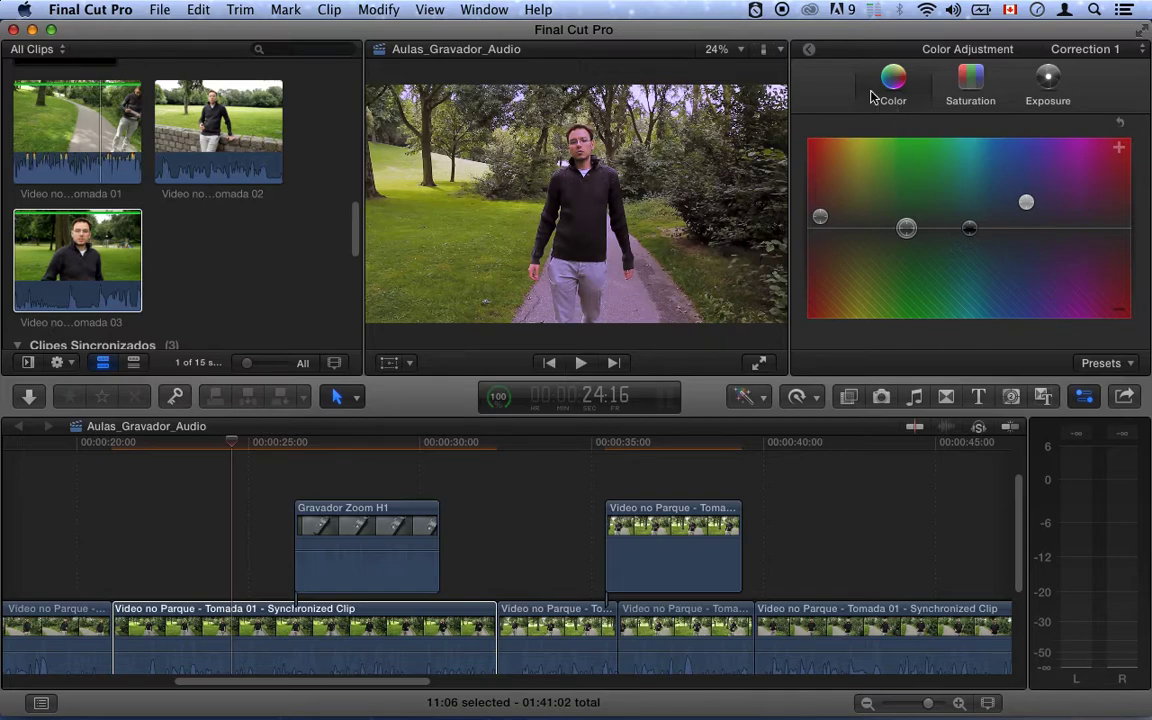
click(811, 52)
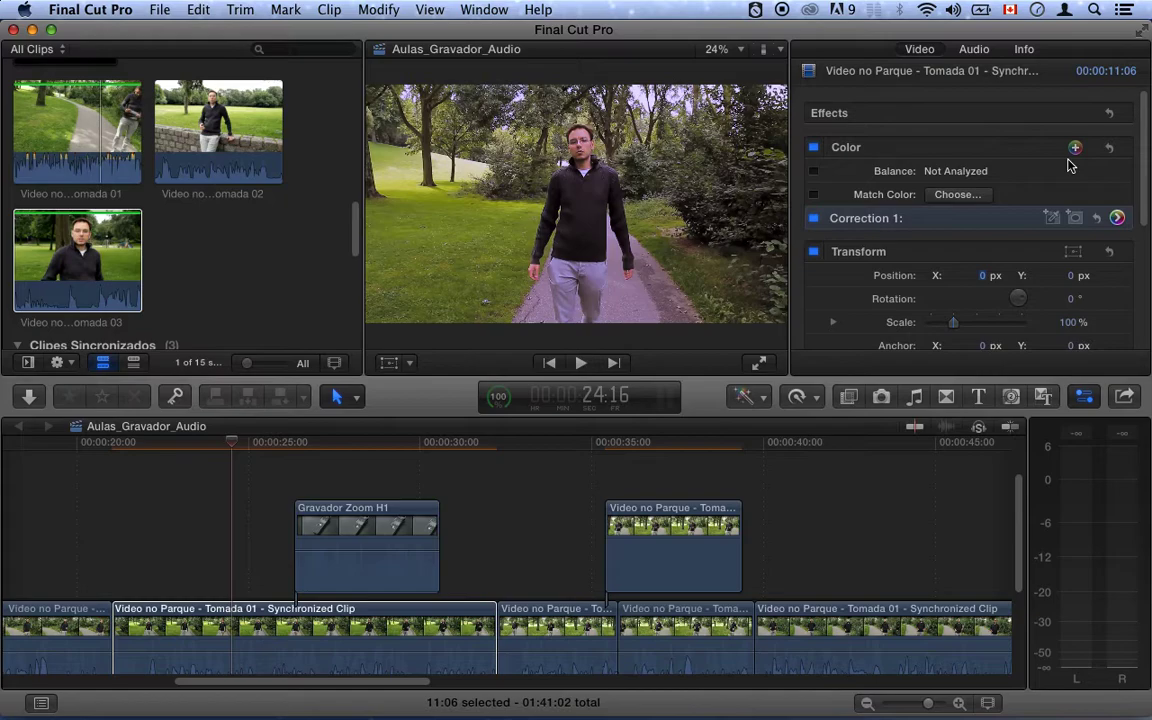
Add a second color correction to the Video no Parque - Tomada 01 clip and open Correction 2 for adjustment.
mouse_move(1077, 162)
click(1075, 148)
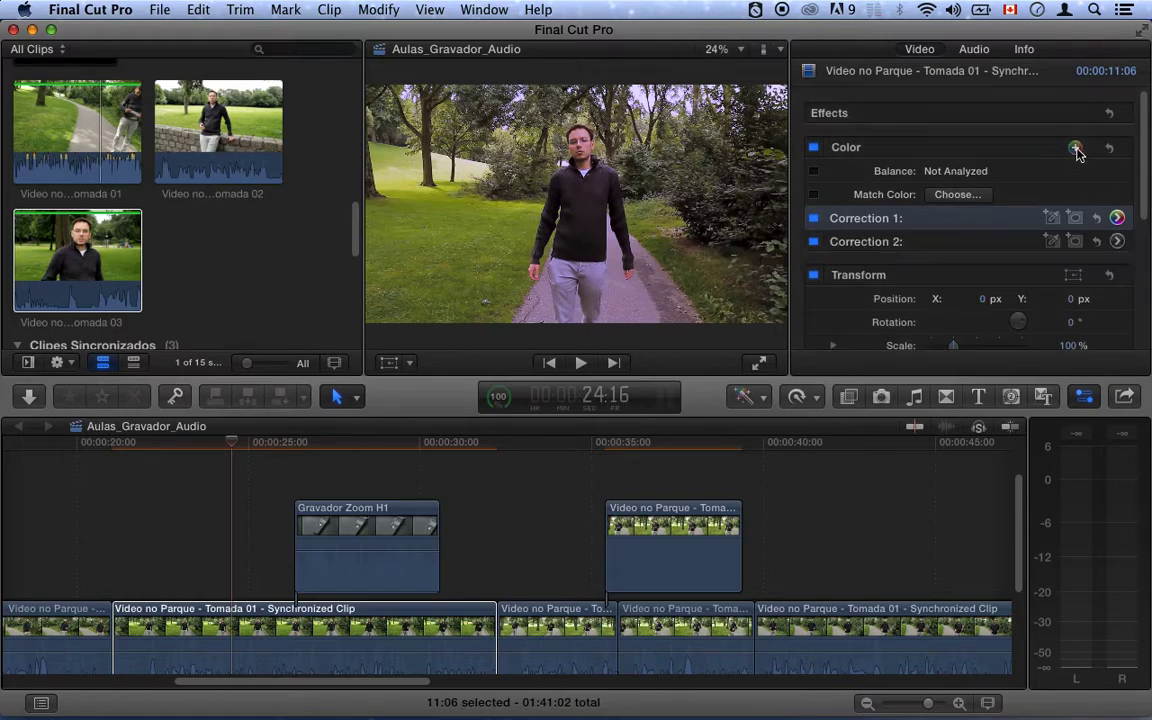
click(870, 243)
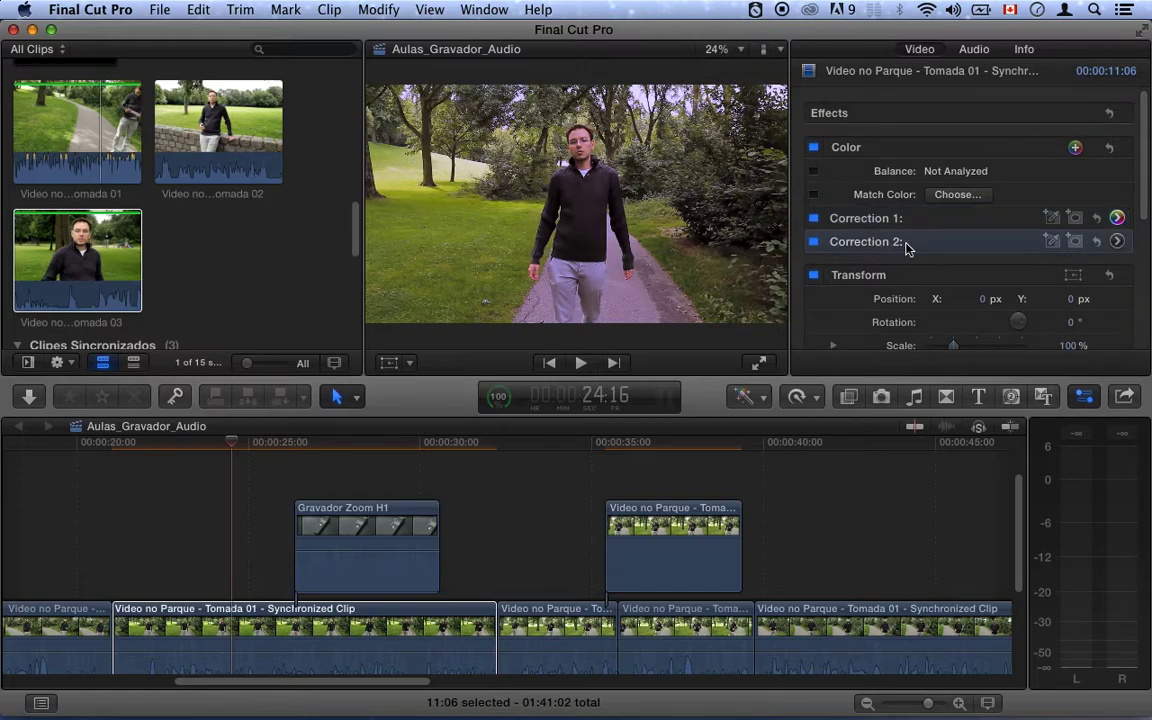
click(1116, 243)
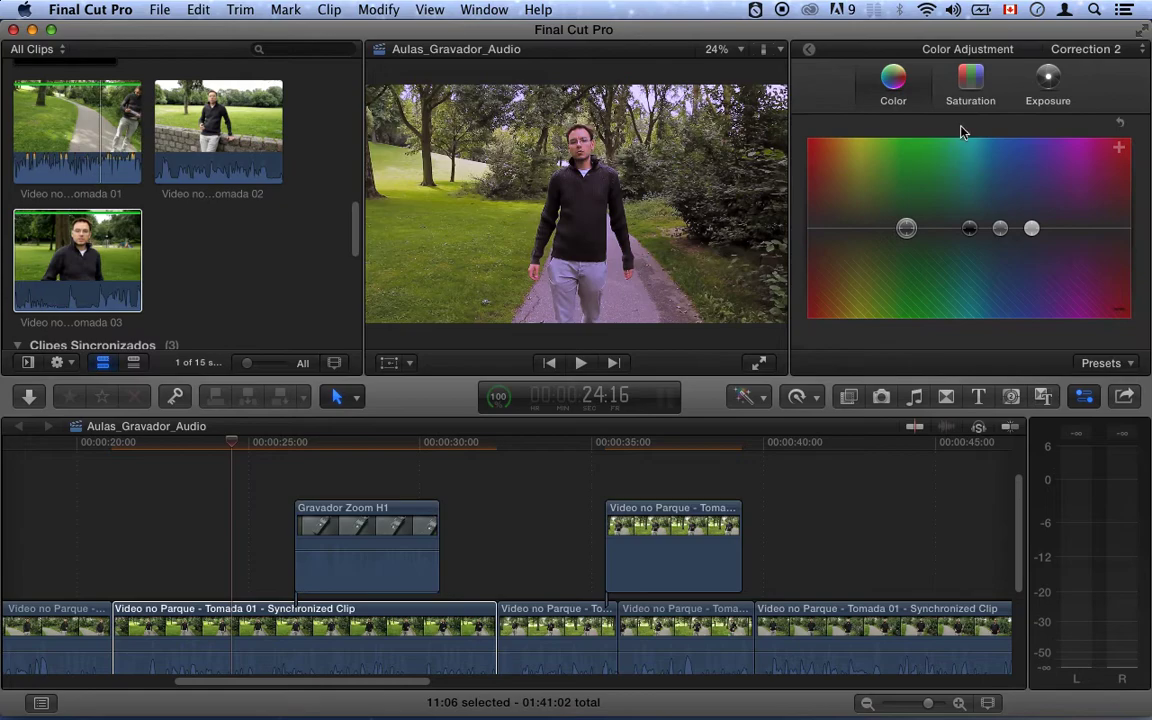
Set the exposure in Correction 2 to 16% for the midtones and -11% for the shadows.
click(1035, 103)
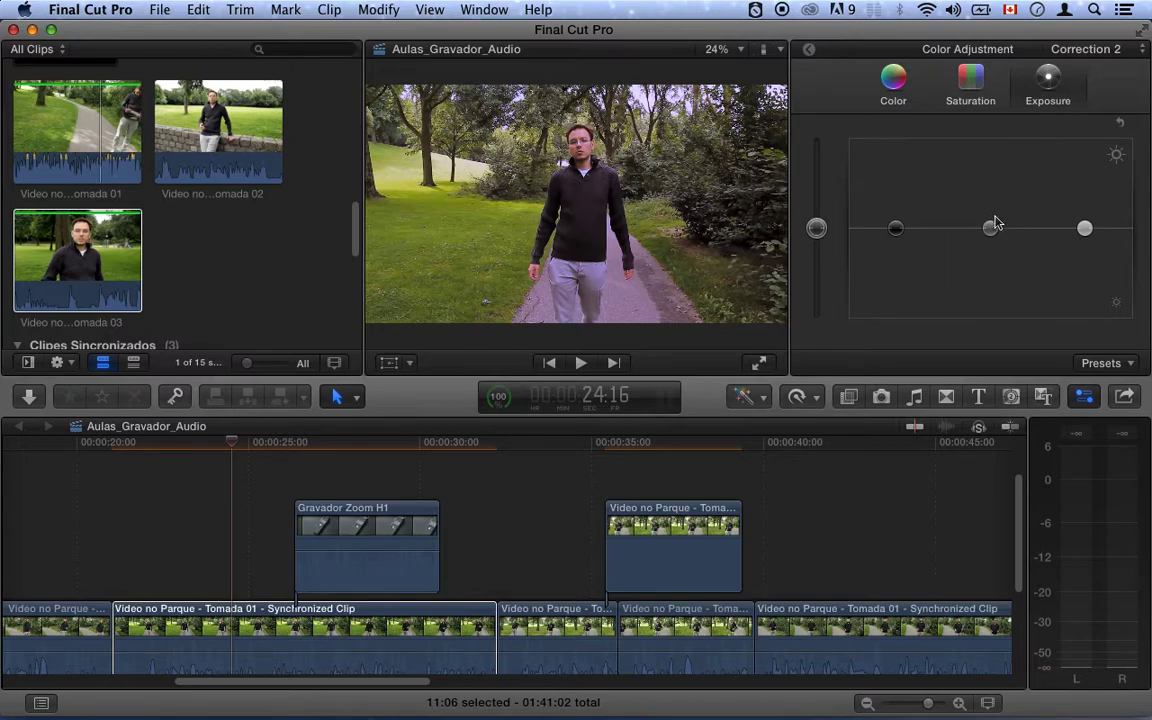
drag(989, 227, 989, 186)
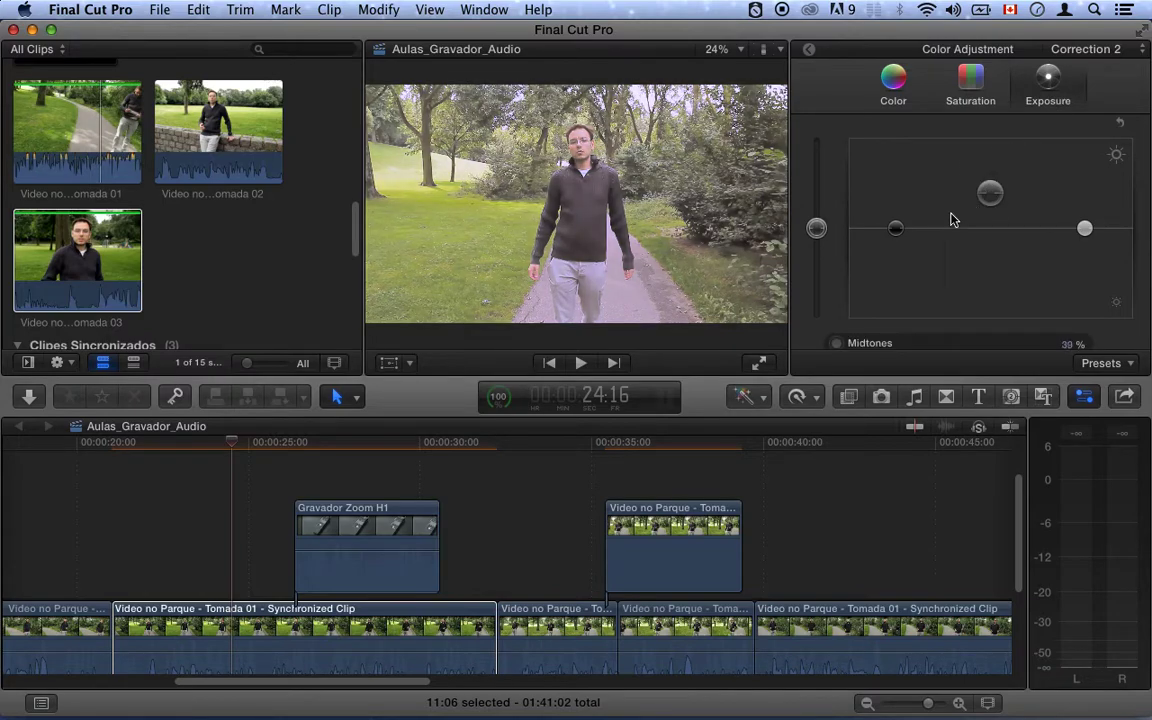
drag(896, 238, 895, 262)
drag(989, 195, 986, 209)
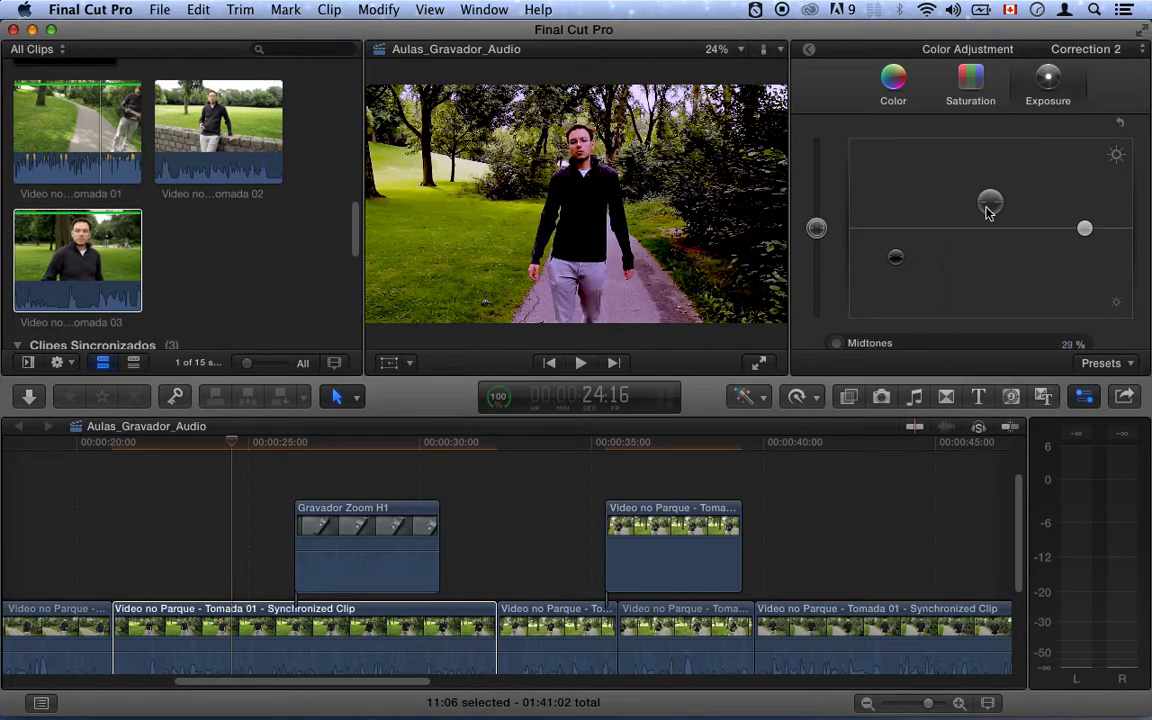
drag(896, 257, 898, 240)
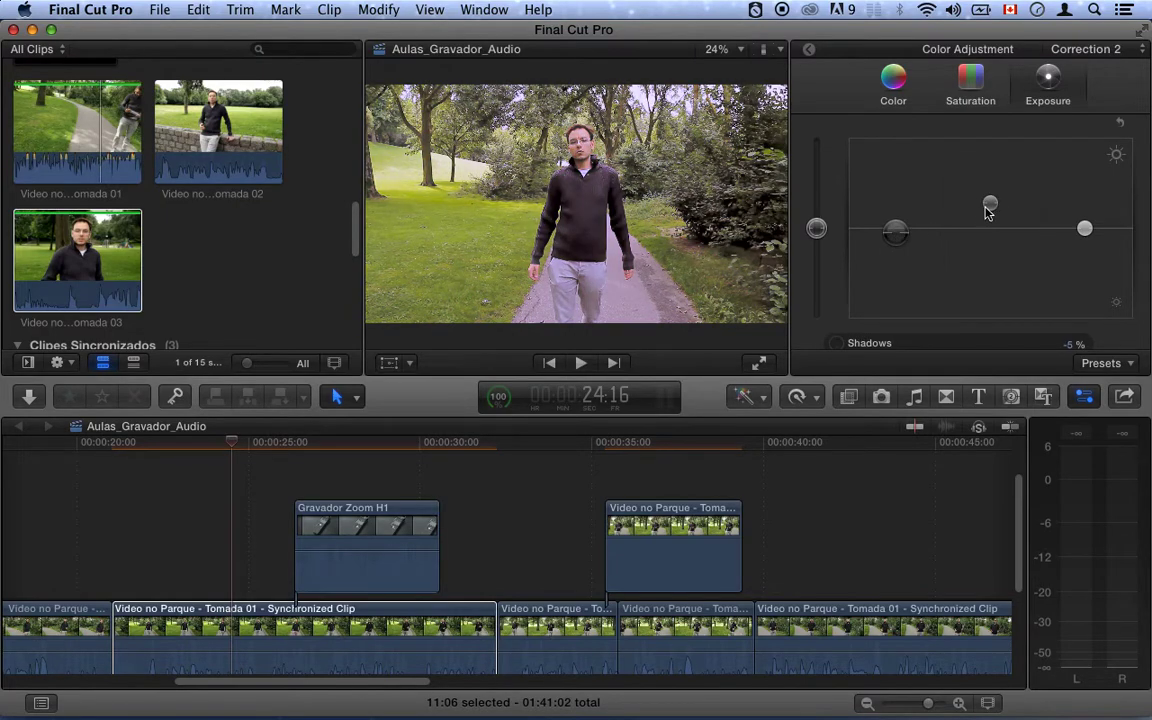
drag(986, 210, 990, 216)
drag(902, 234, 899, 241)
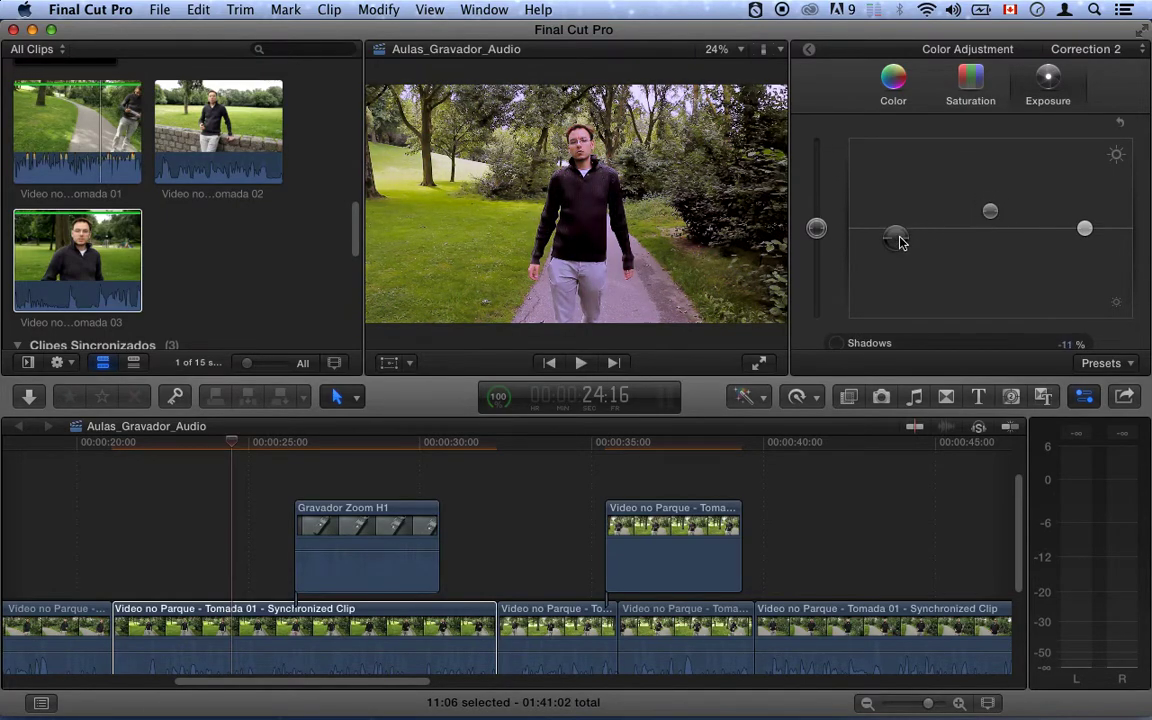
drag(981, 222, 981, 223)
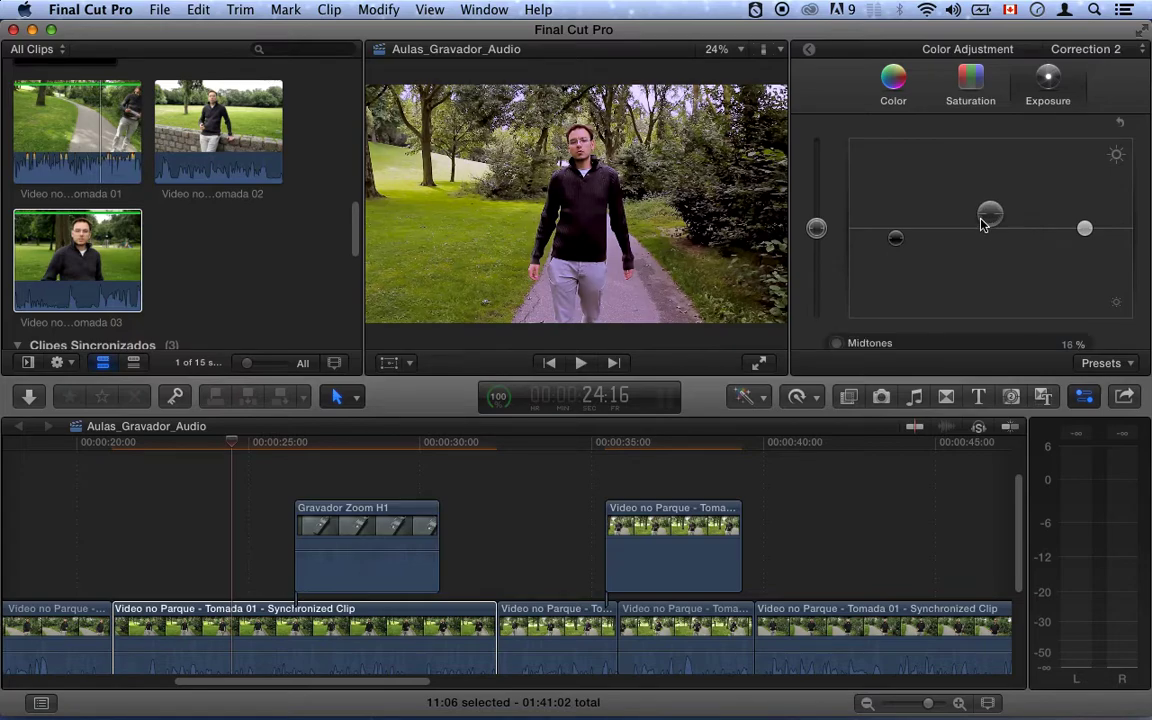
Return to the clip's video properties and toggle Correction 2 off and on to compare its effect, leaving it enabled.
click(810, 50)
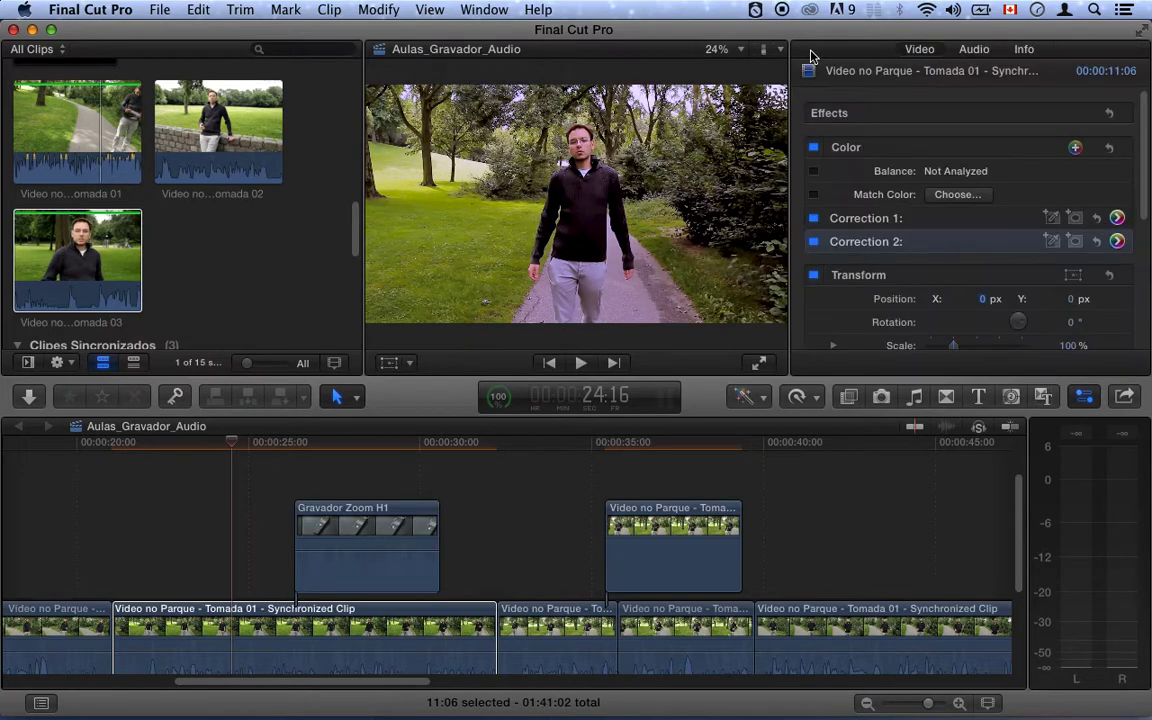
click(895, 222)
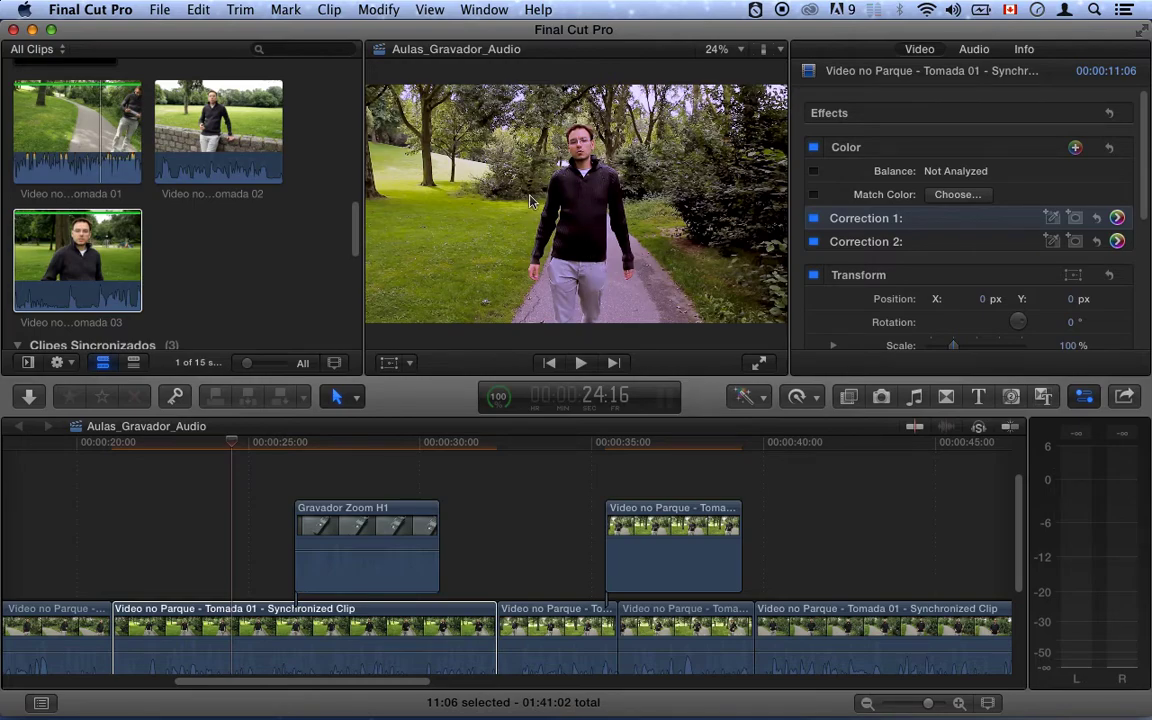
click(882, 246)
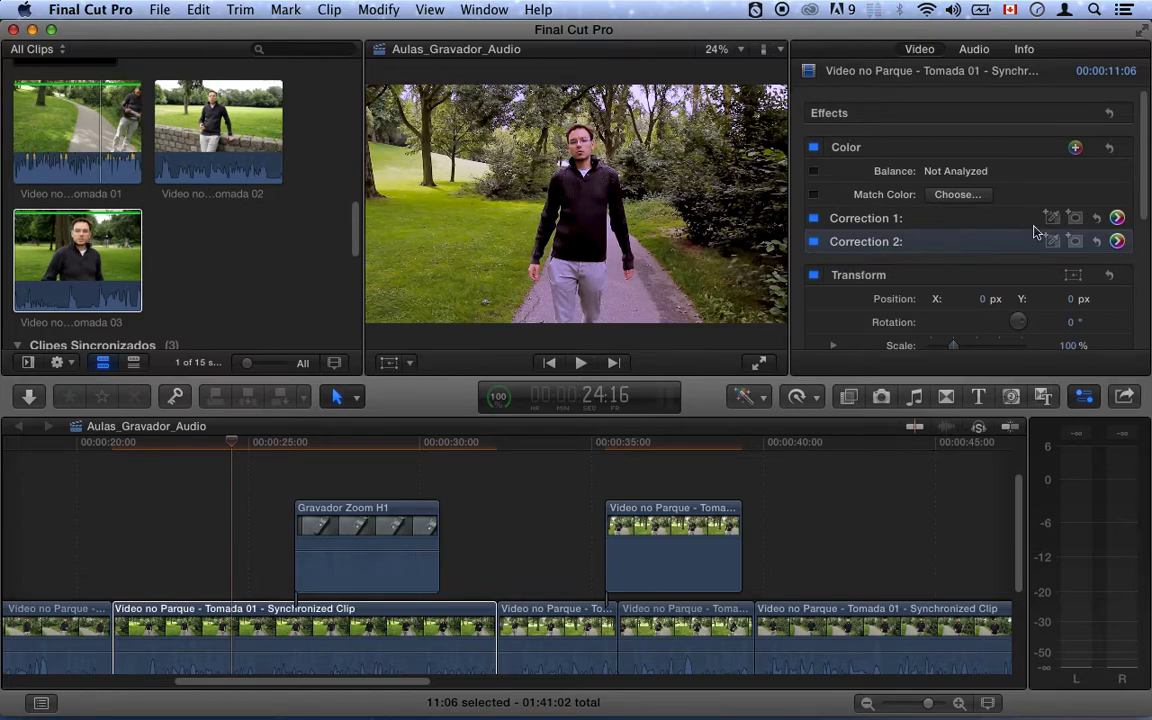
click(920, 224)
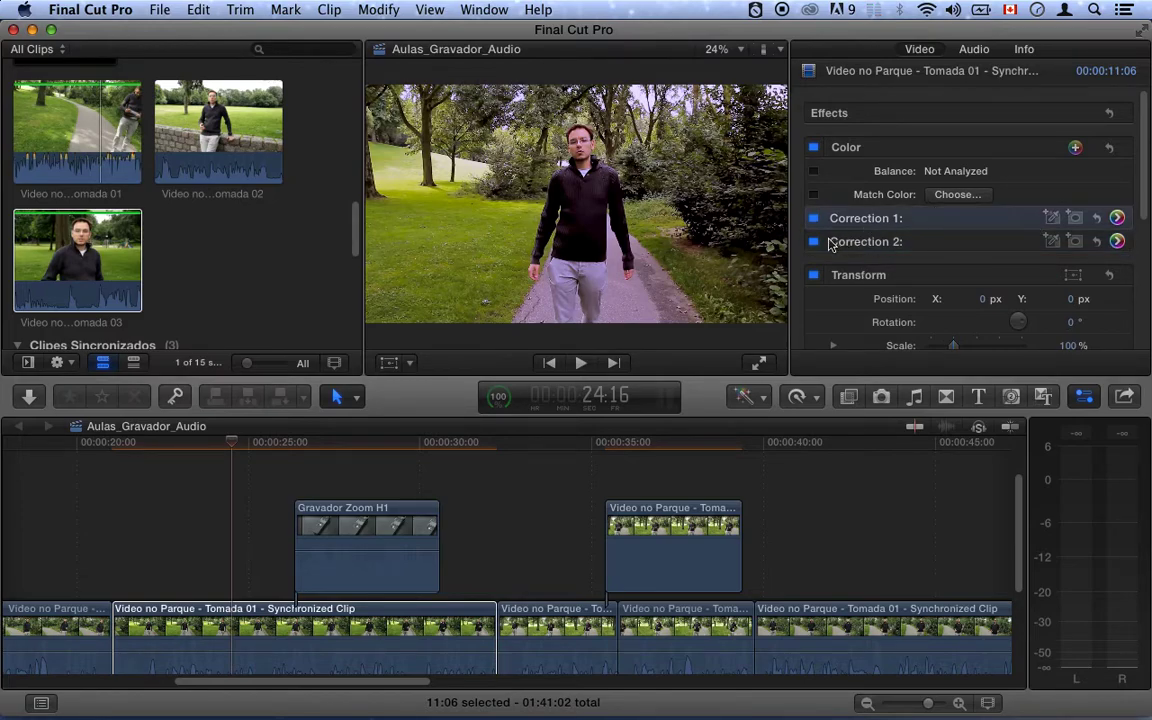
click(813, 241)
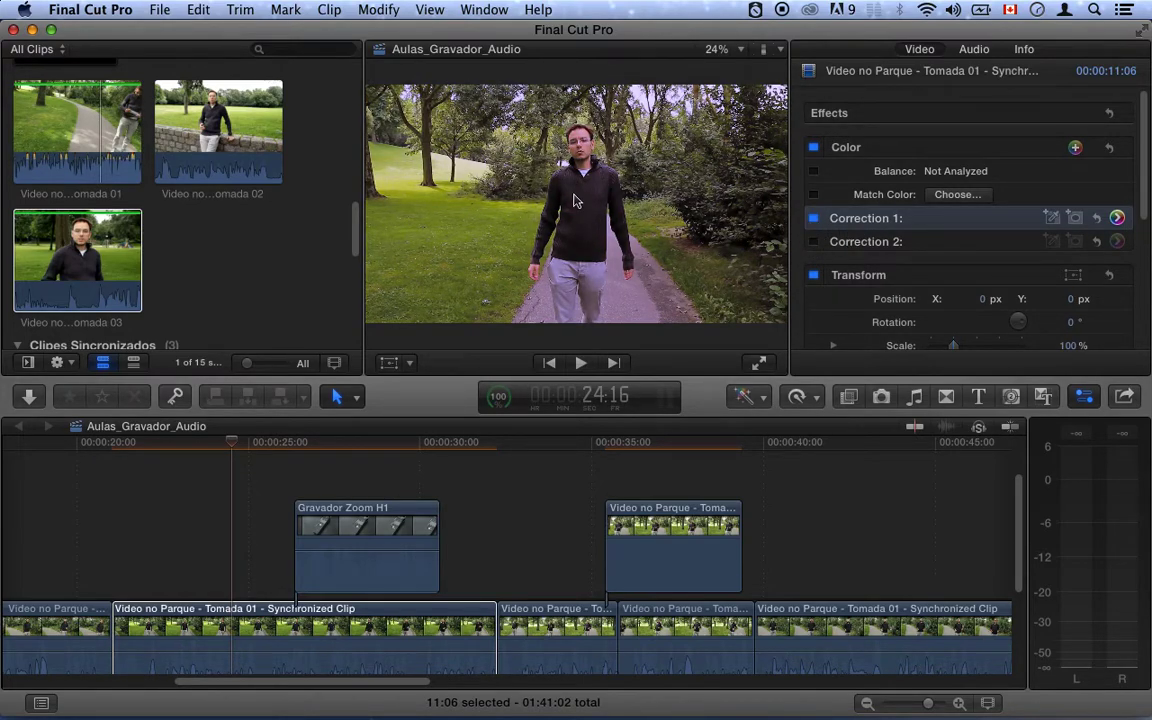
click(813, 241)
click(875, 245)
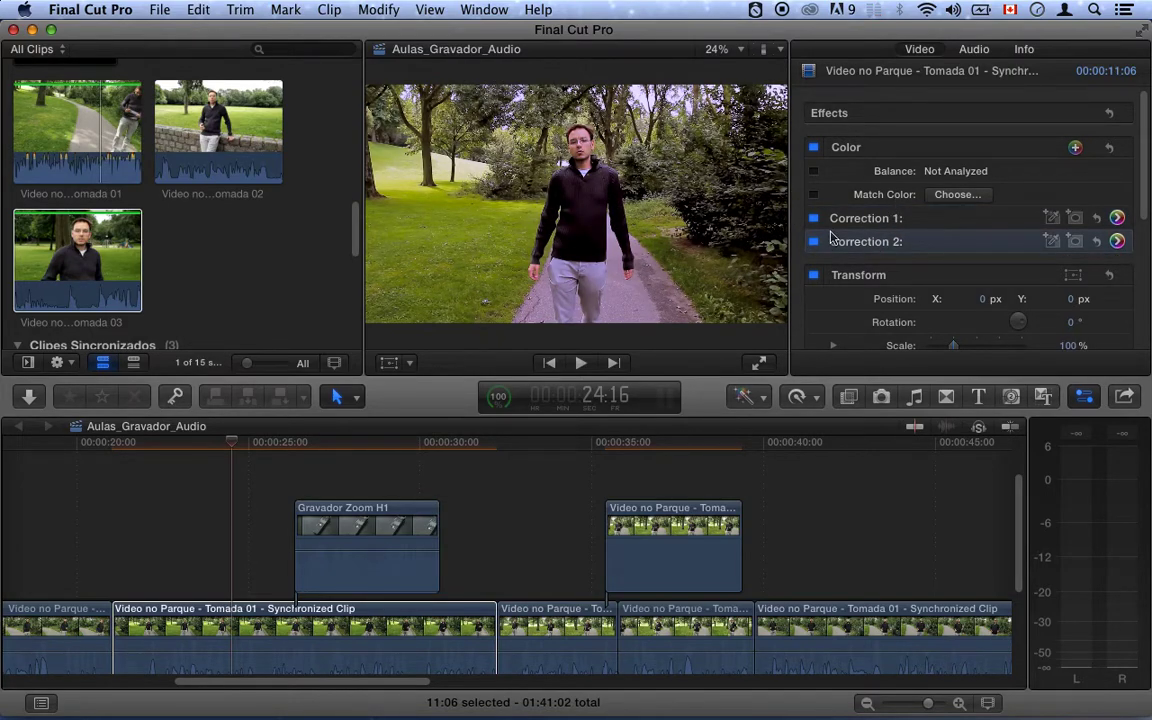
click(814, 243)
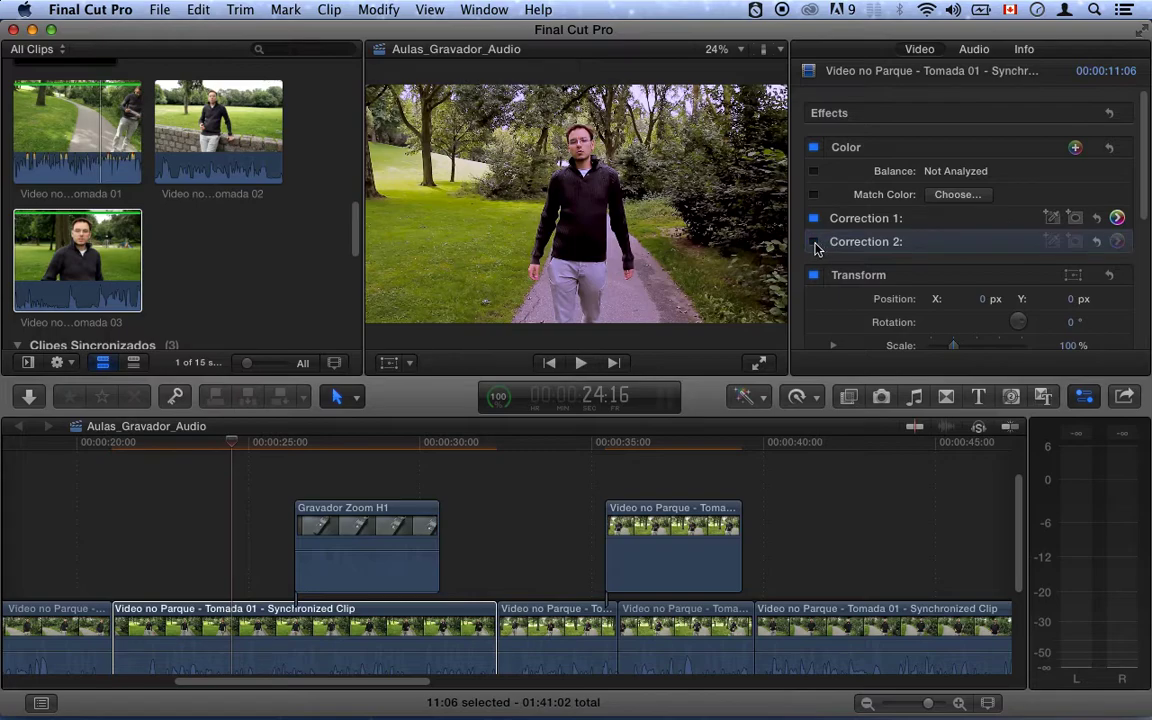
click(815, 245)
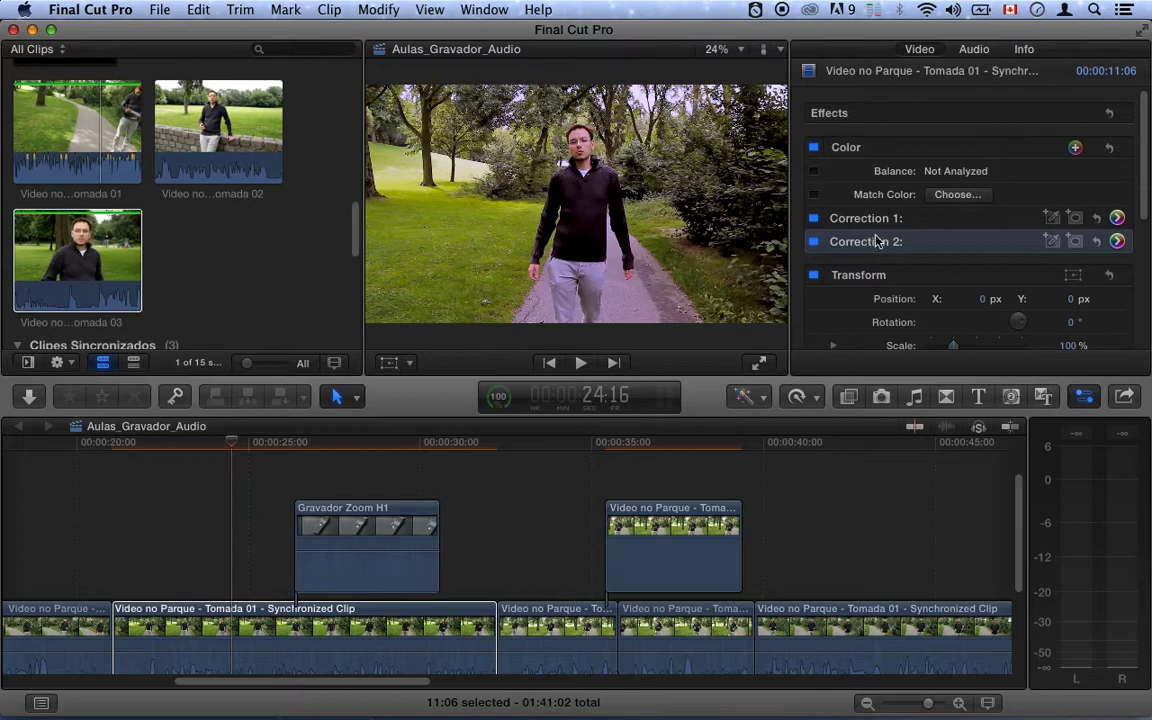
Disable and delete Correction 2 from the clip, keeping Correction 1 selected.
mouse_move(1090, 157)
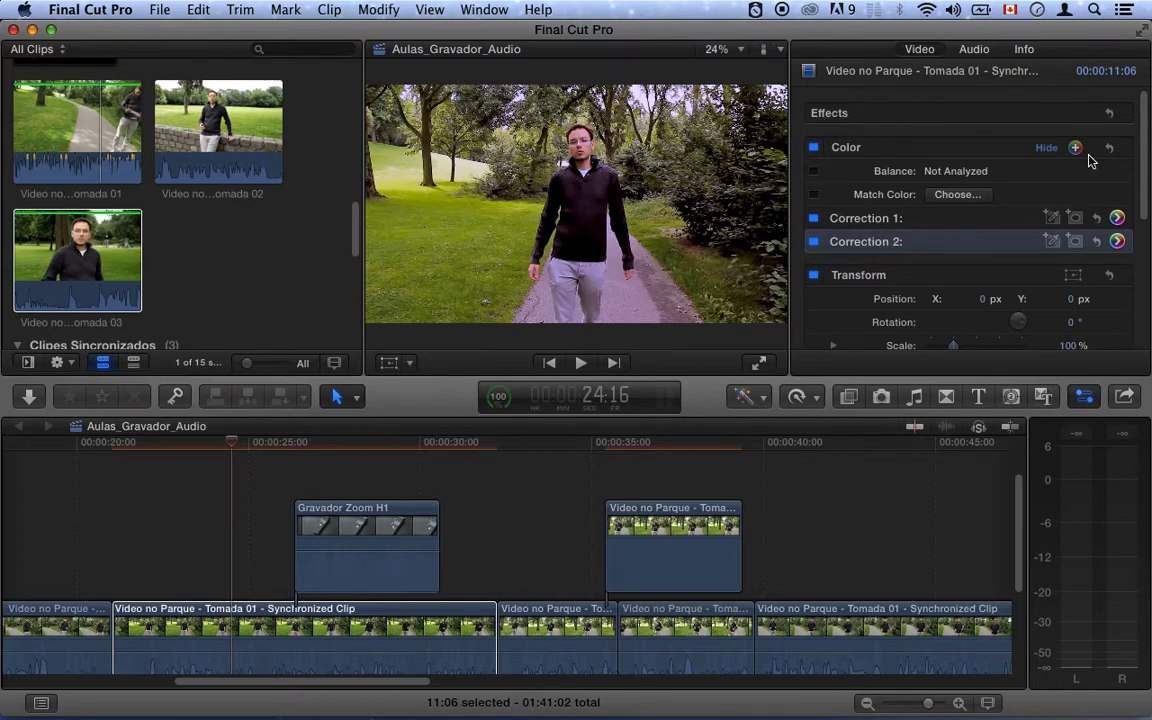
click(814, 242)
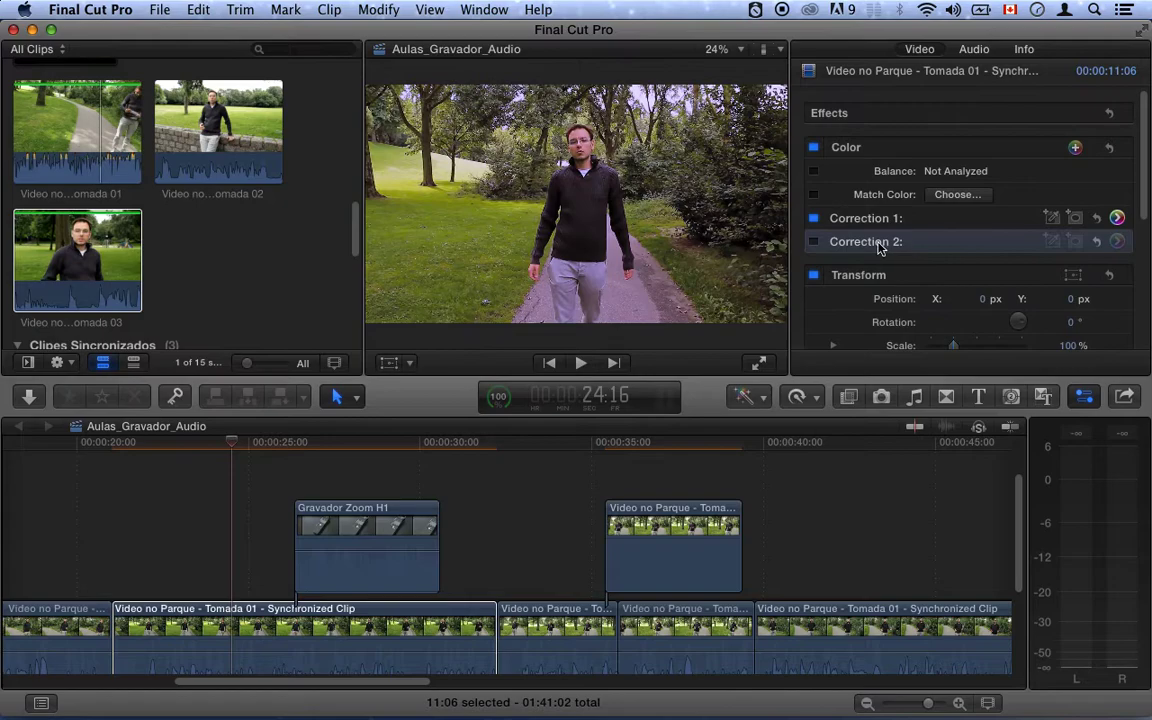
key(Delete)
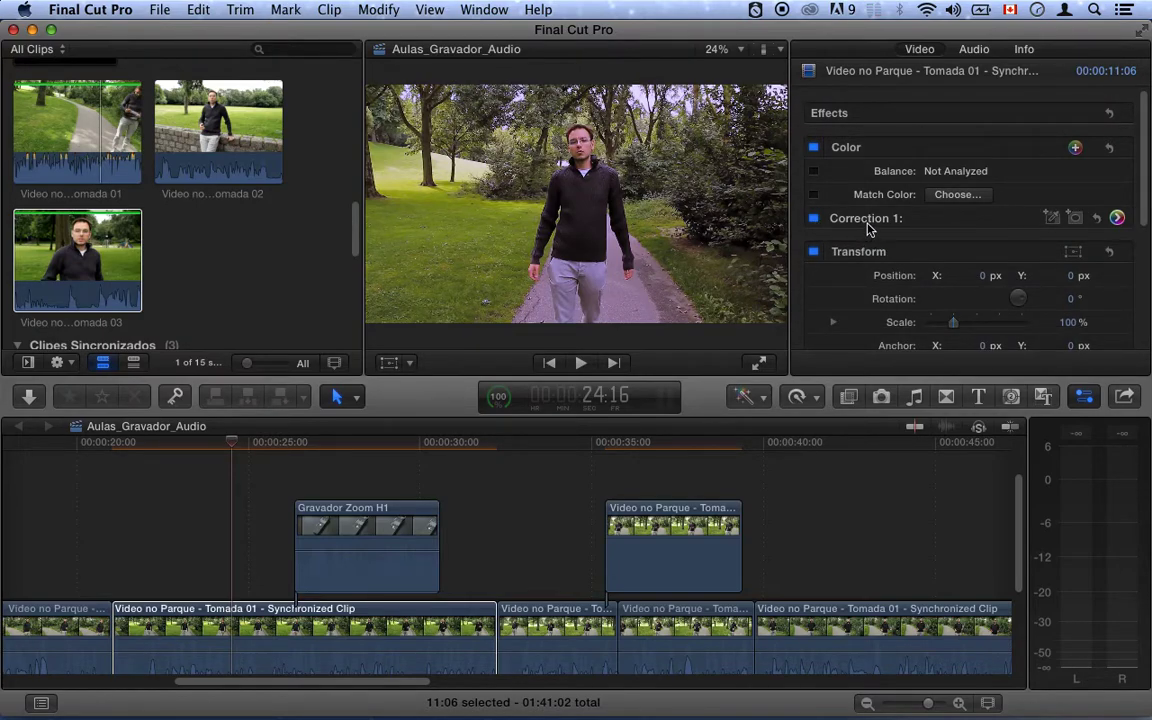
click(872, 224)
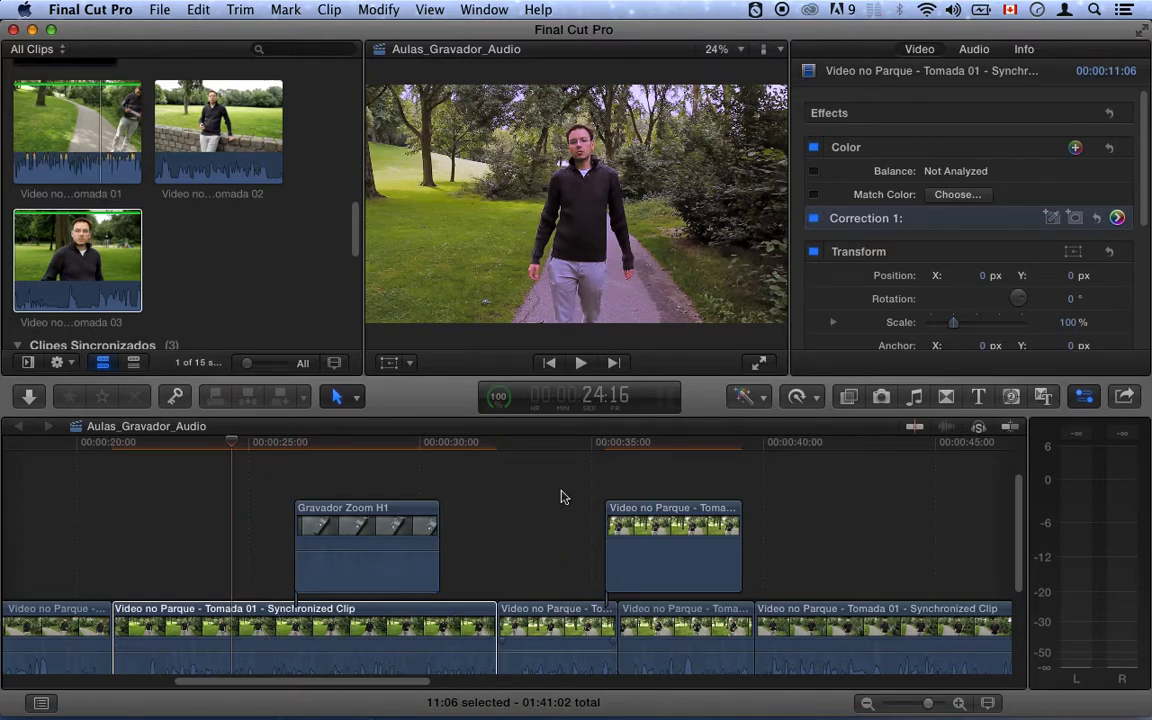
Compare the frames of the uncorrected and corrected clips, and copy the corrected Video no Parque - Tomada 01 clip.
click(558, 443)
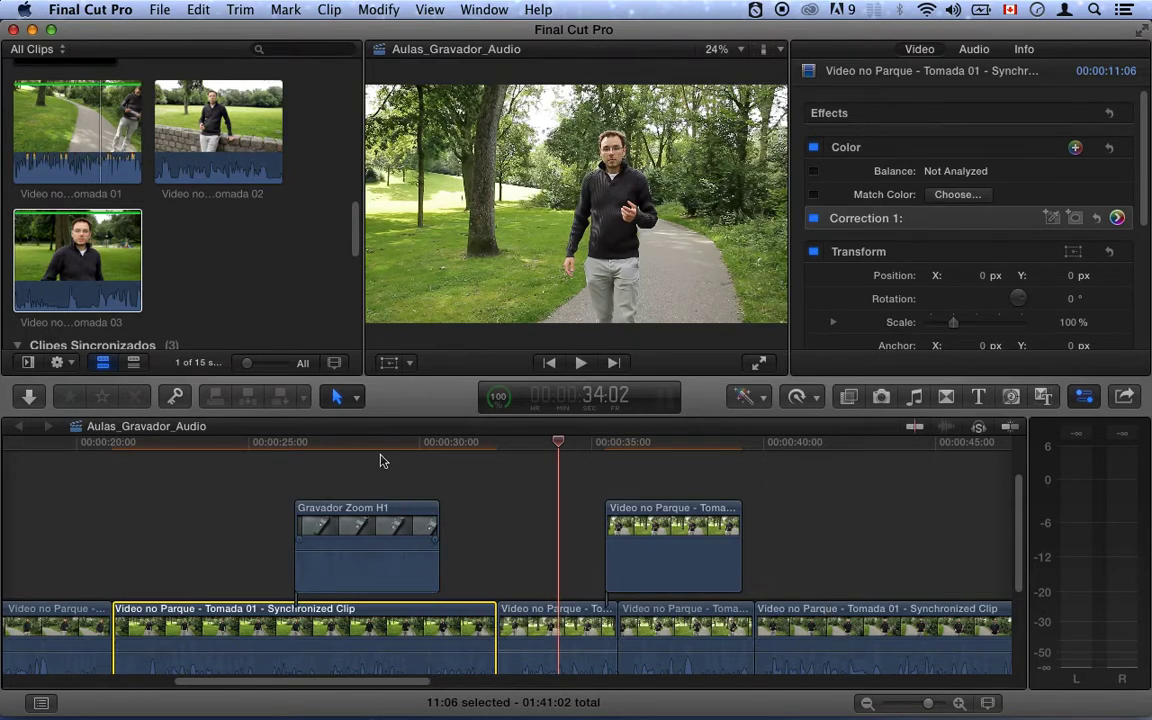
click(257, 455)
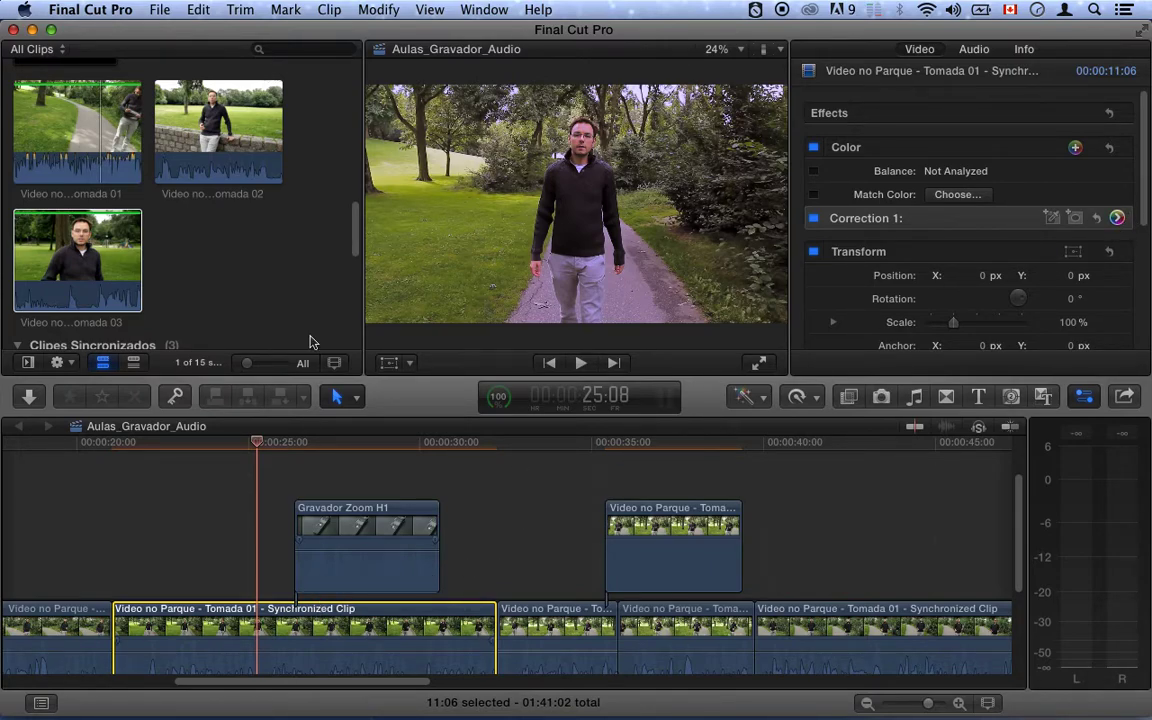
click(199, 10)
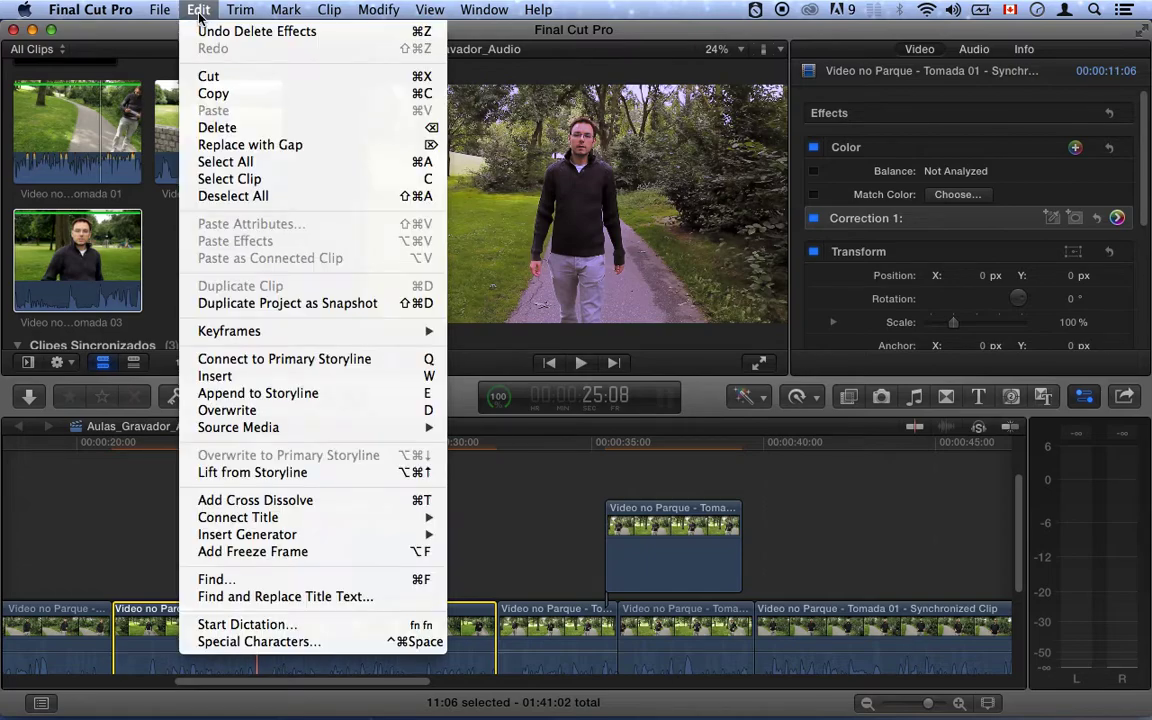
click(218, 93)
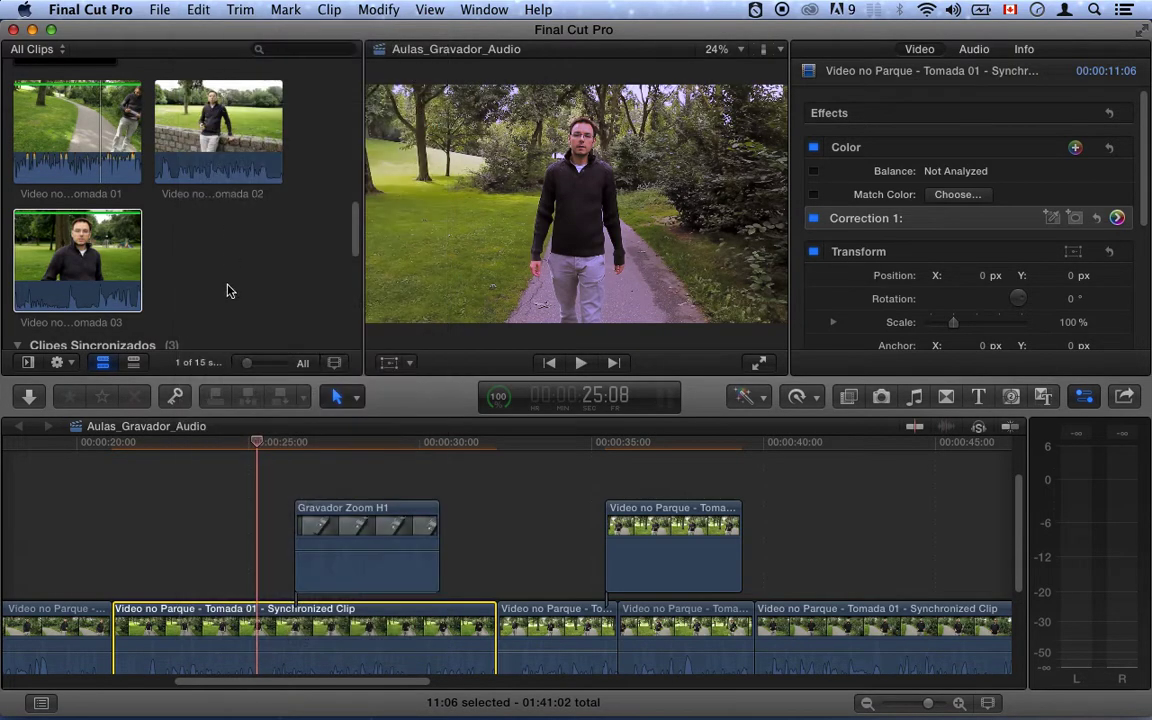
Paste the copied clip's effects onto the three following clips in the primary storyline and compare frames around the cut.
click(515, 625)
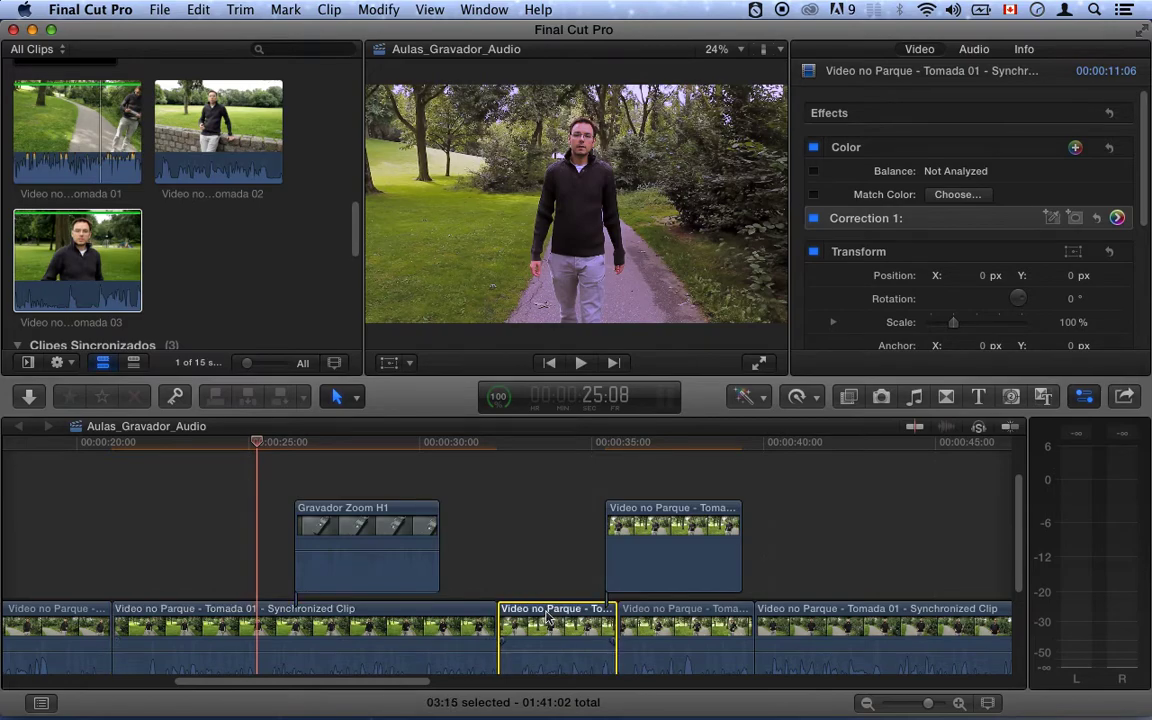
shift+click(652, 620)
shift+click(800, 625)
click(558, 444)
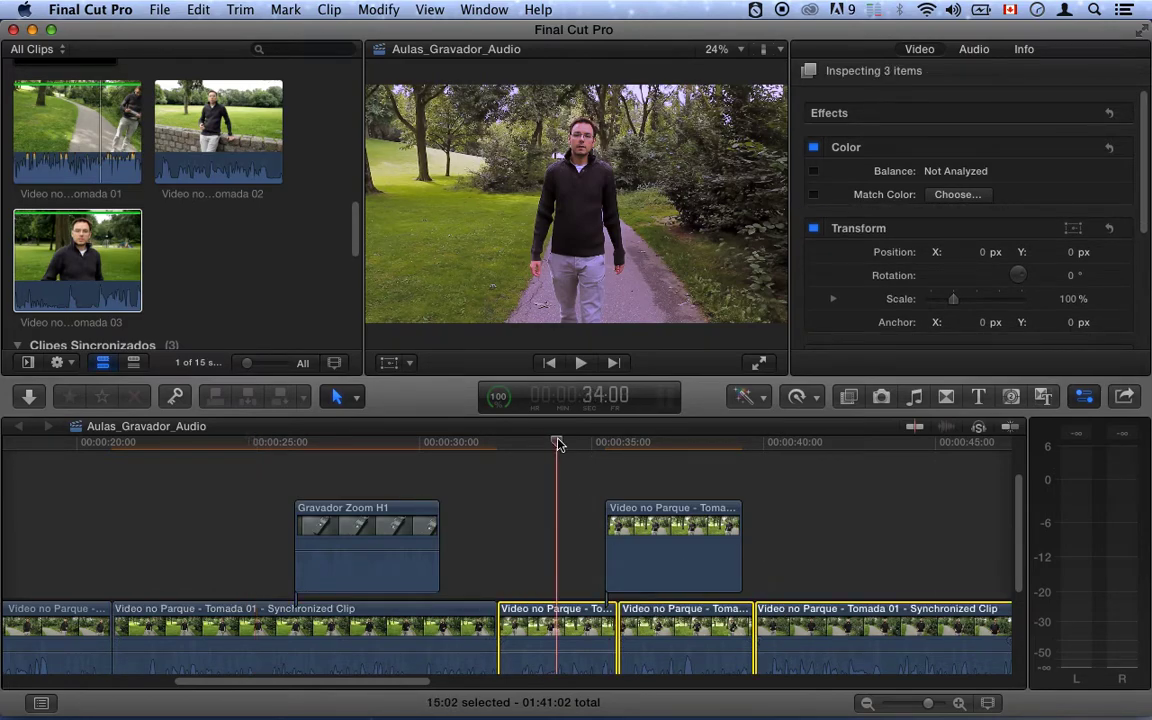
click(197, 10)
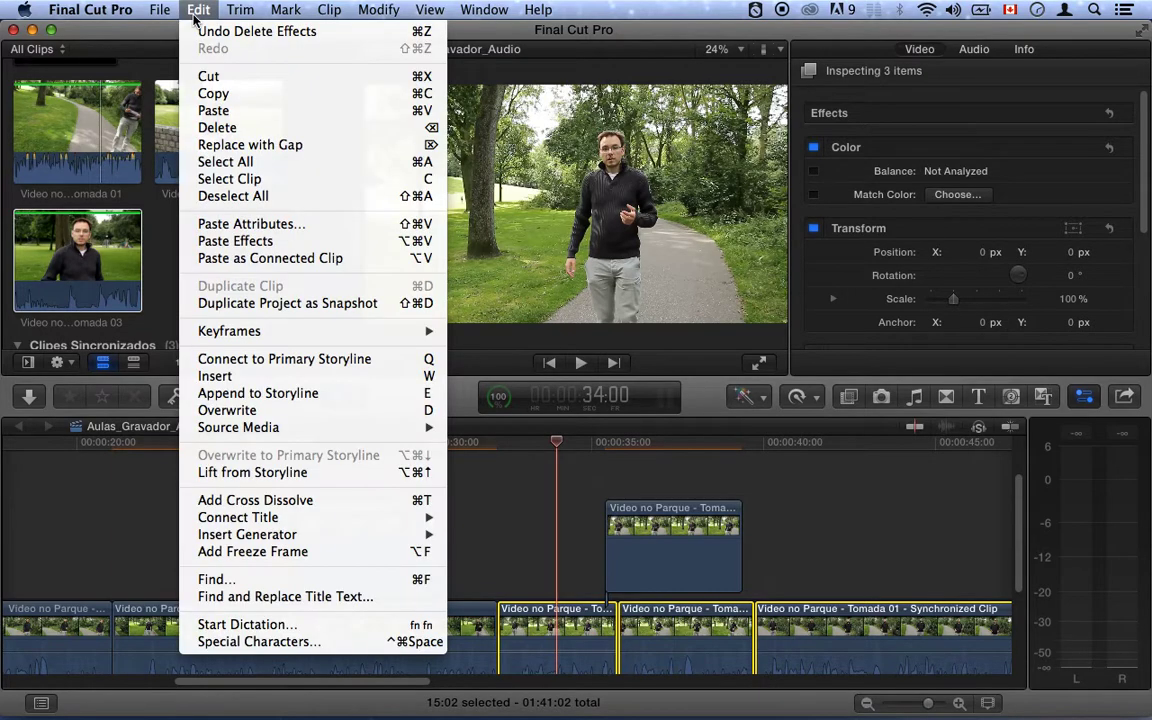
click(221, 250)
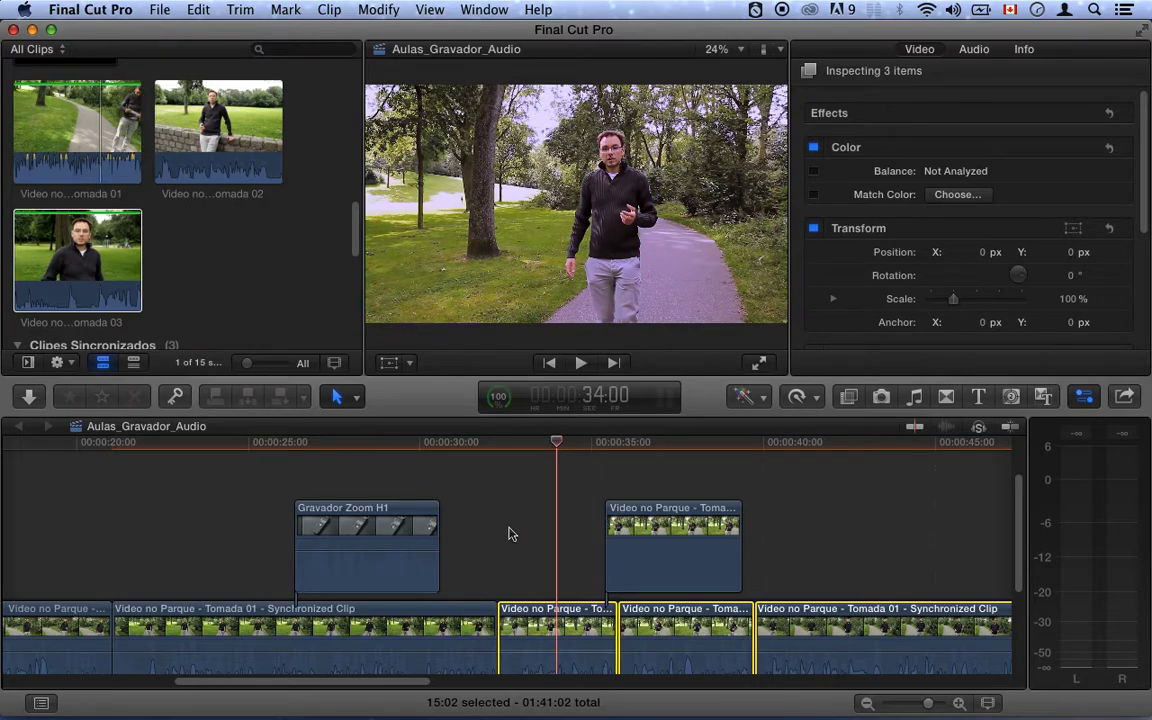
click(462, 445)
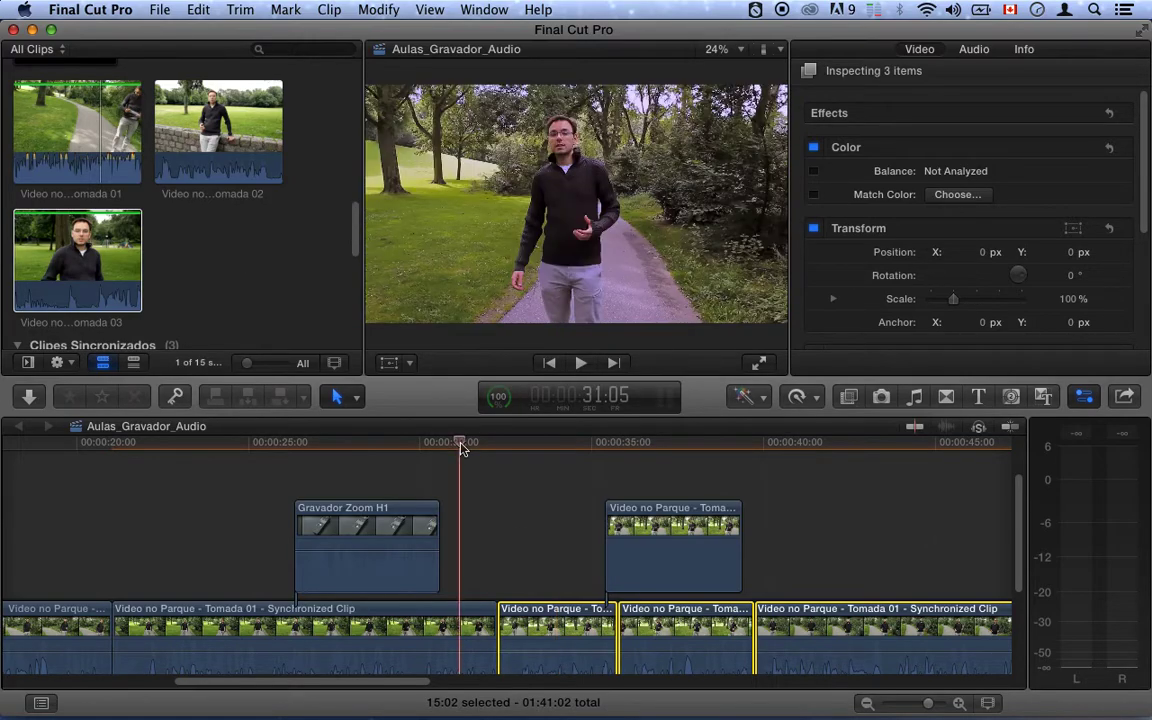
click(513, 445)
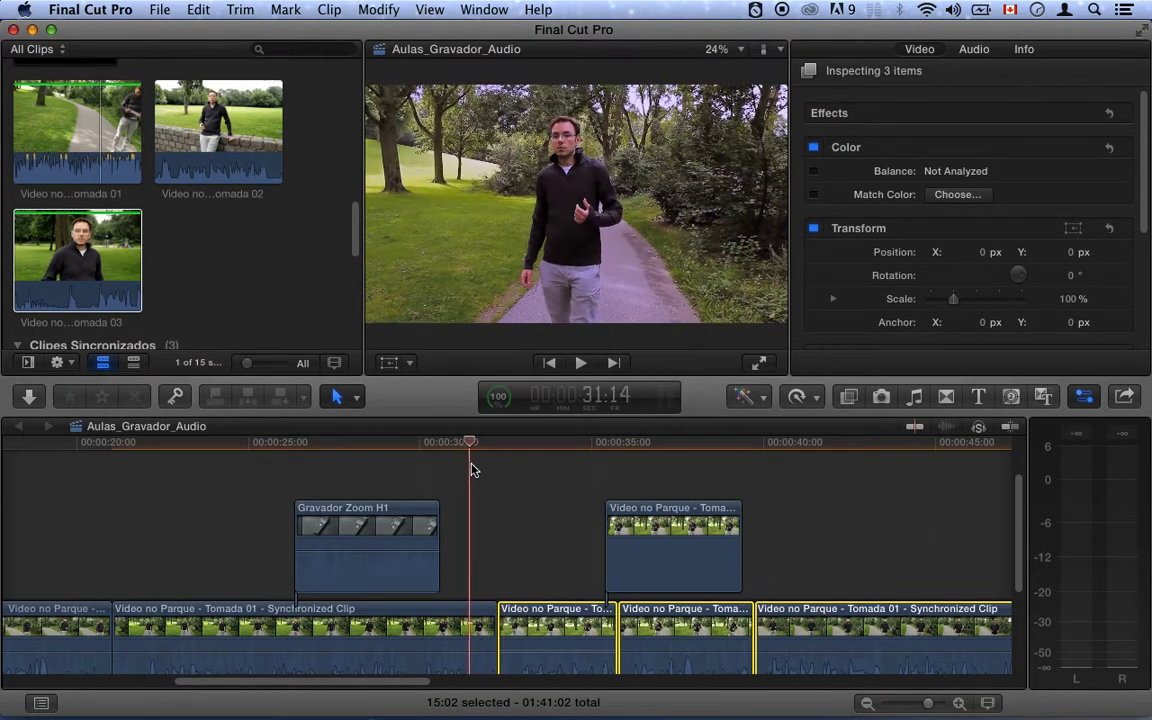
Scale the long Tomada 01 clip to 139% and reposition it to X 253.8 px, Y -102.3 px.
click(469, 617)
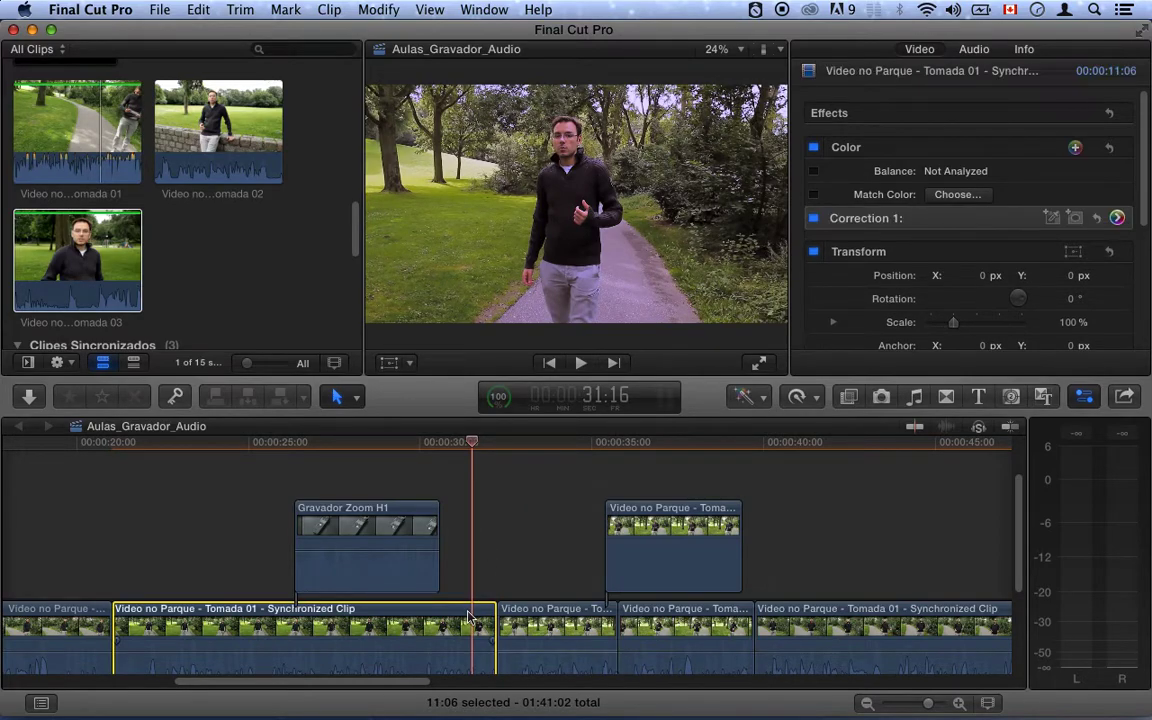
scroll(1030, 214, down, 3)
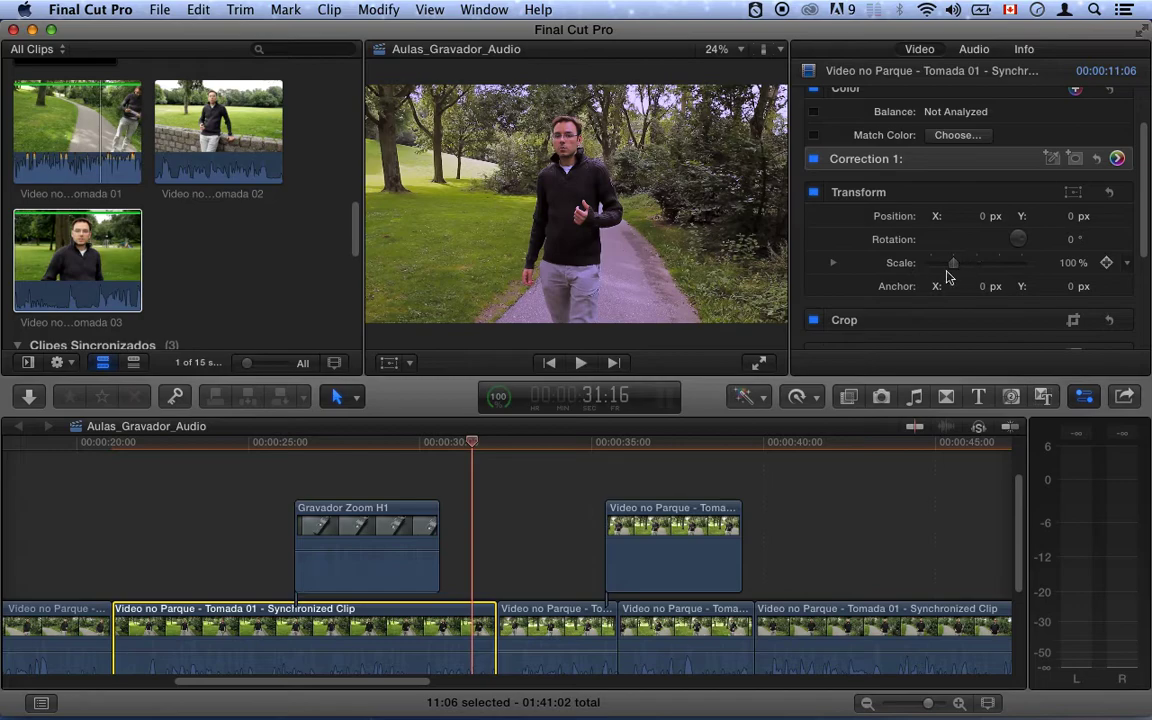
drag(962, 272, 966, 268)
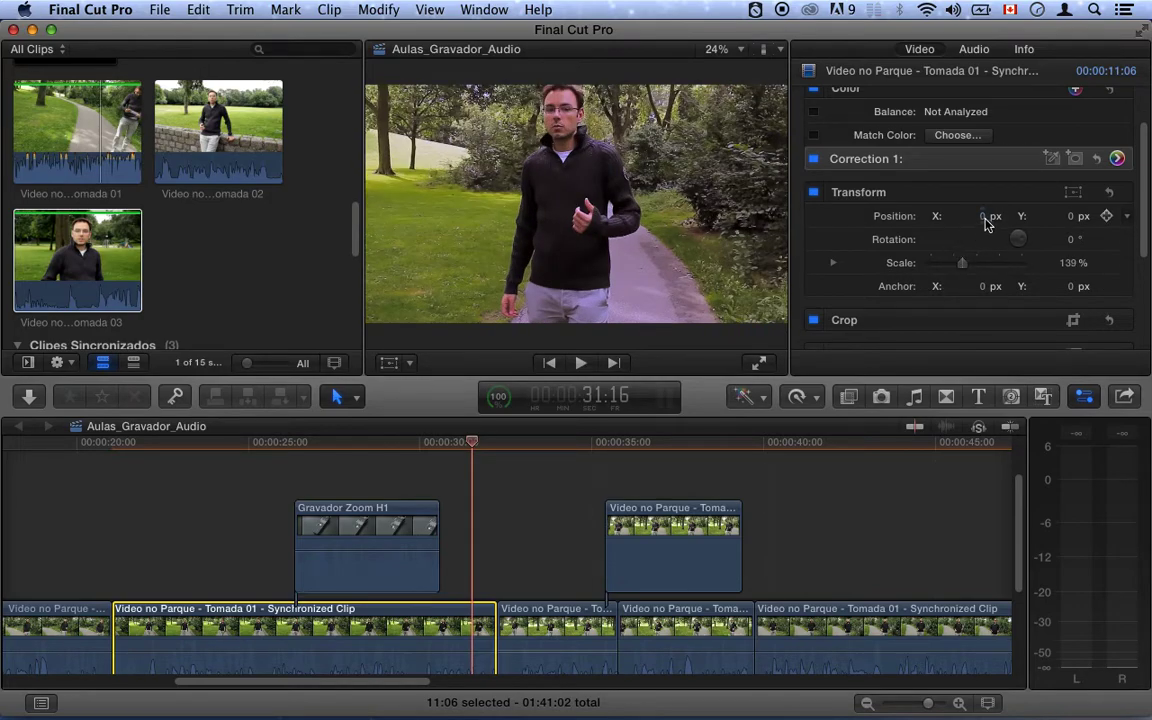
click(1073, 192)
mouse_move(527, 176)
mouse_down()
mouse_move(557, 235)
mouse_move(624, 209)
mouse_move(521, 168)
mouse_up()
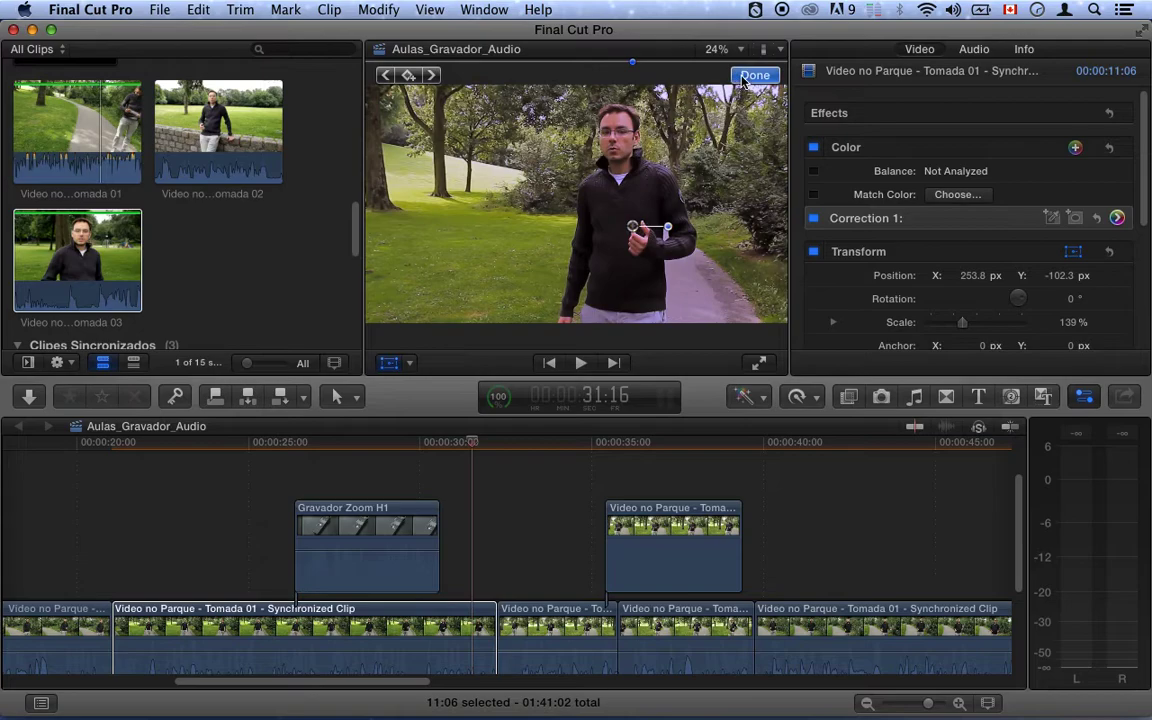
key(a)
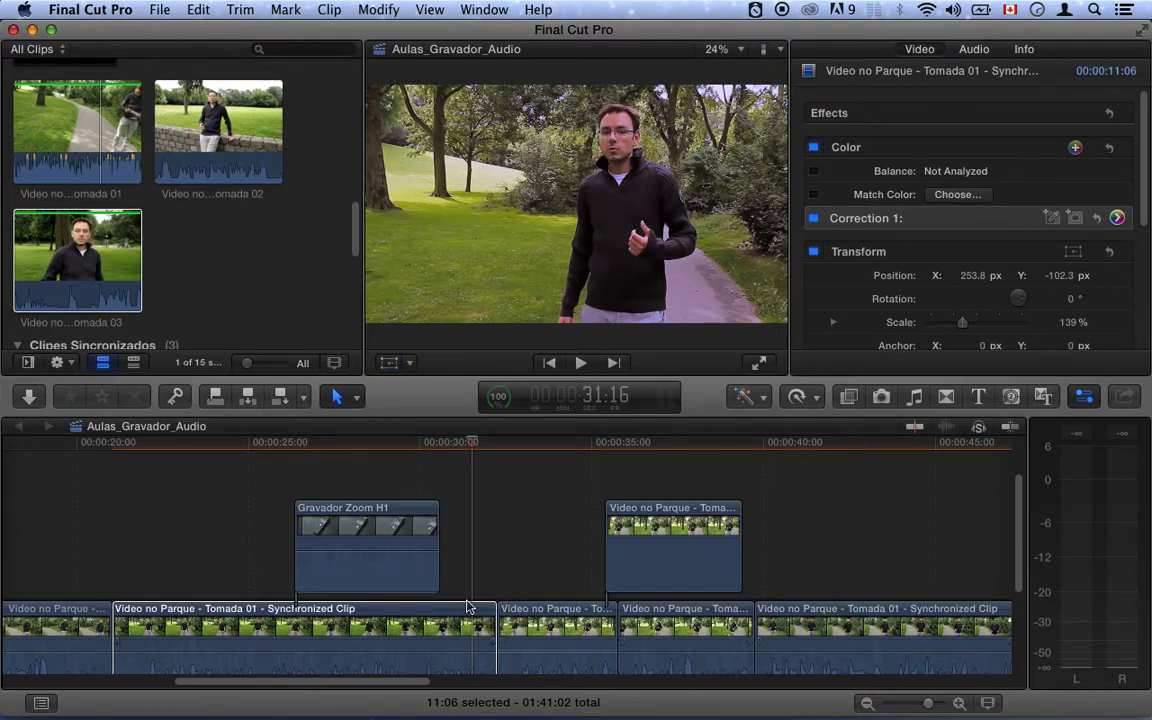
Copy the rescaled Tomada 01 clip and paste its effects onto the next clip in the primary storyline.
click(186, 10)
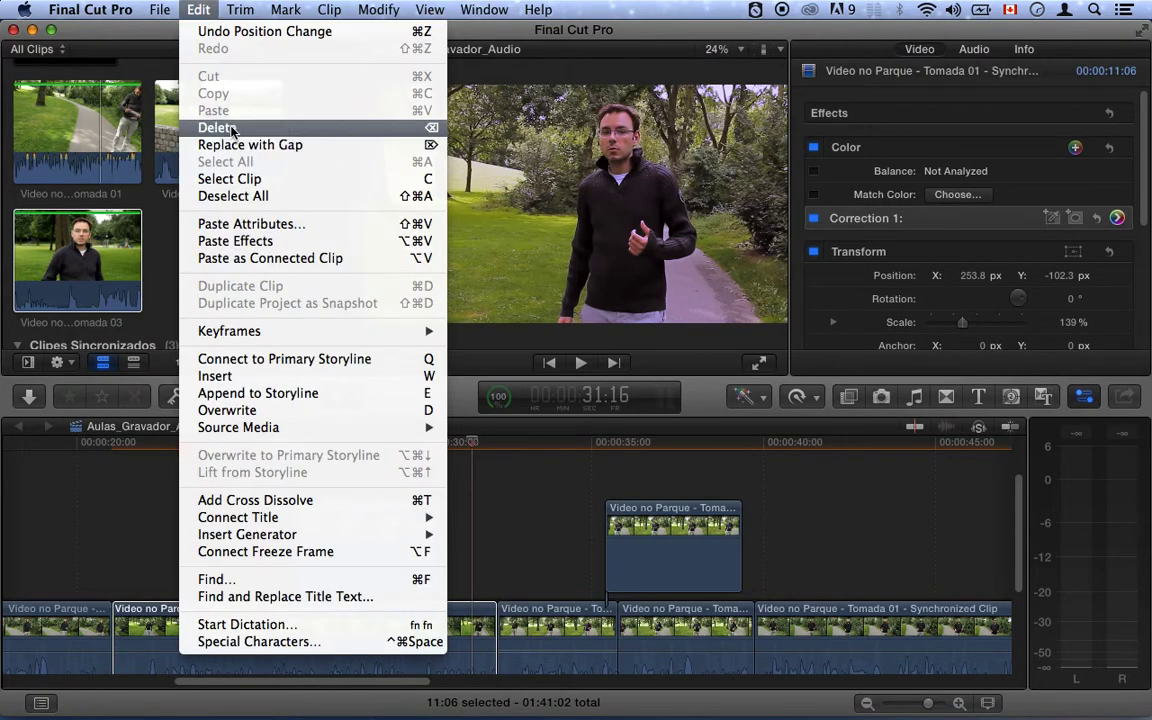
click(450, 552)
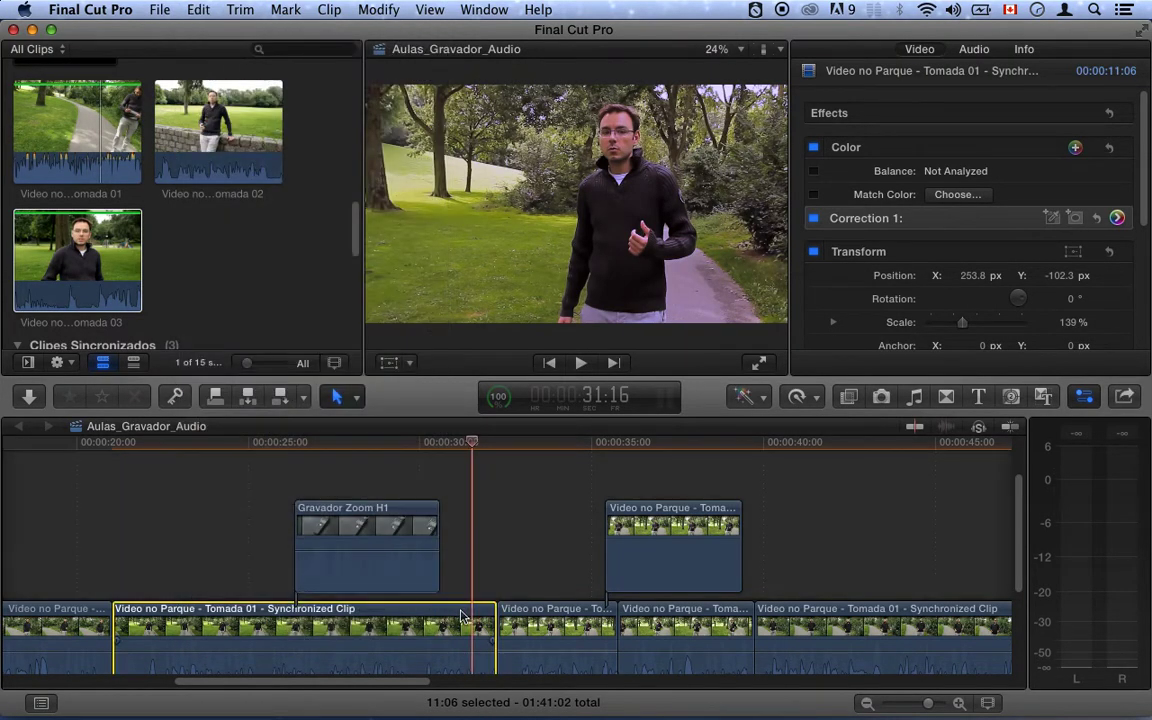
click(197, 10)
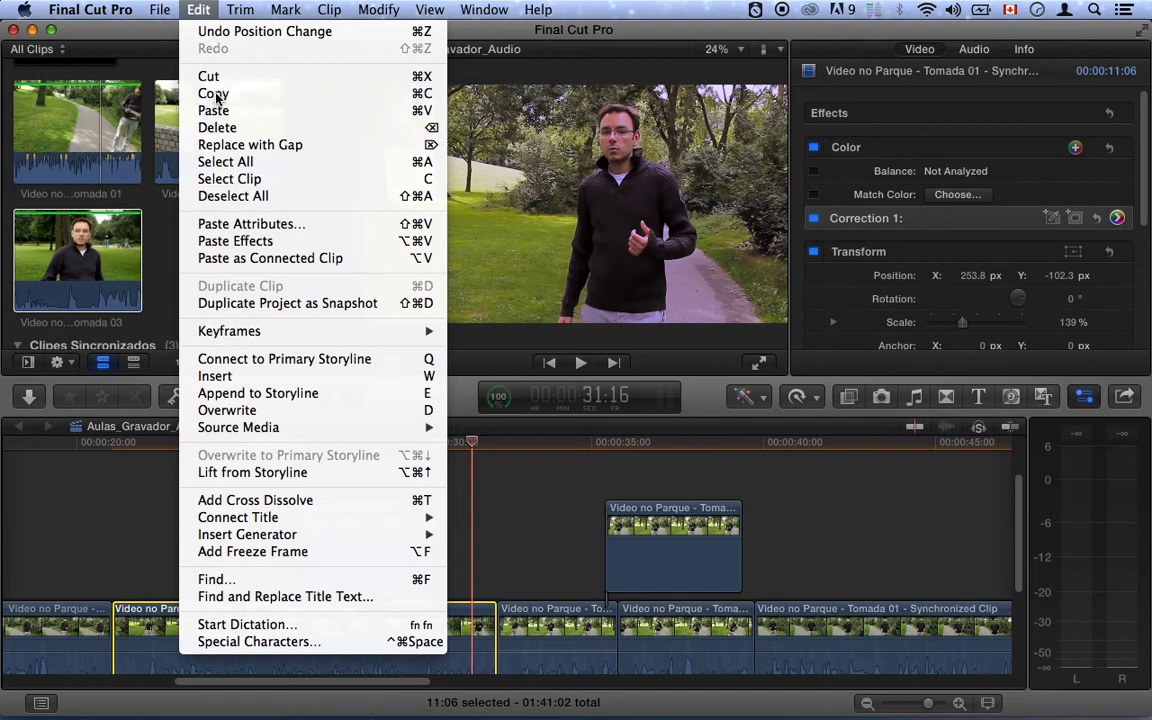
click(213, 93)
click(531, 441)
click(542, 612)
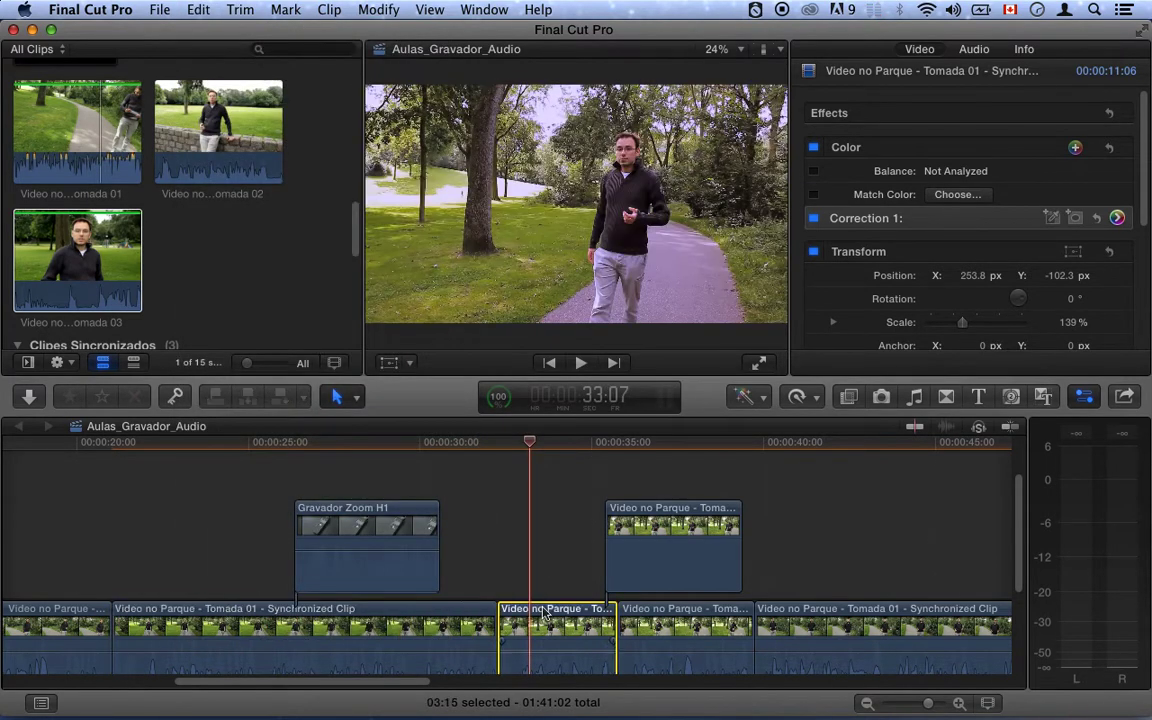
click(197, 10)
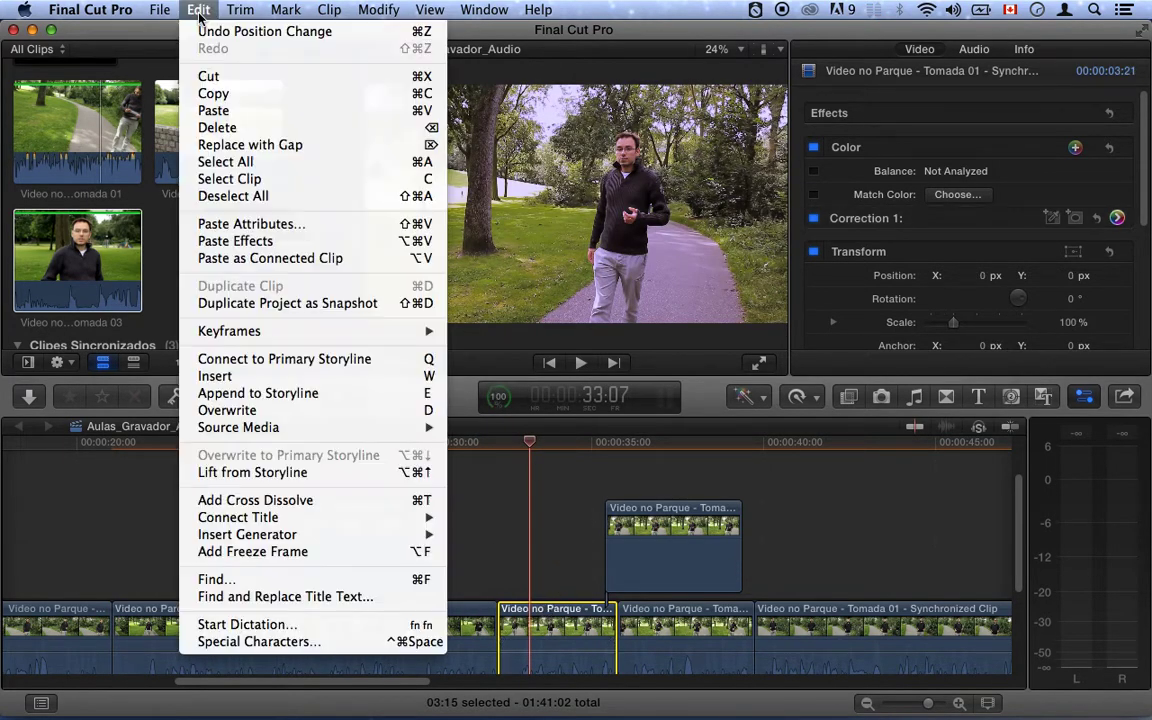
click(232, 243)
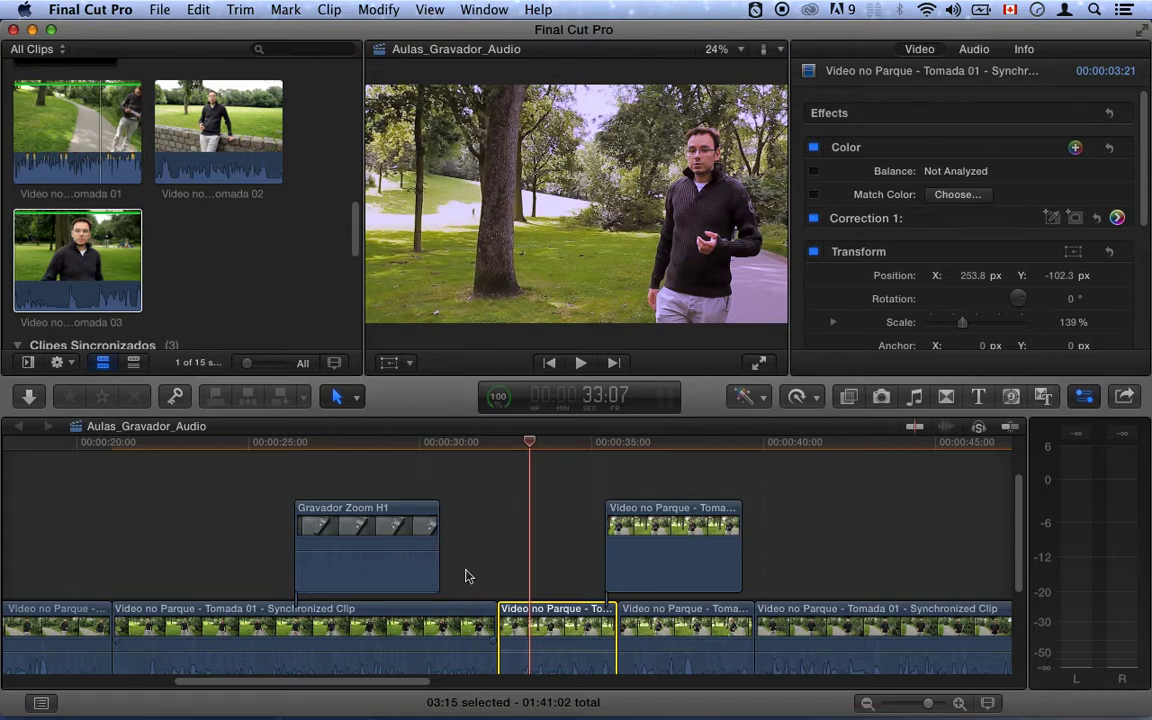
drag(388, 679, 418, 681)
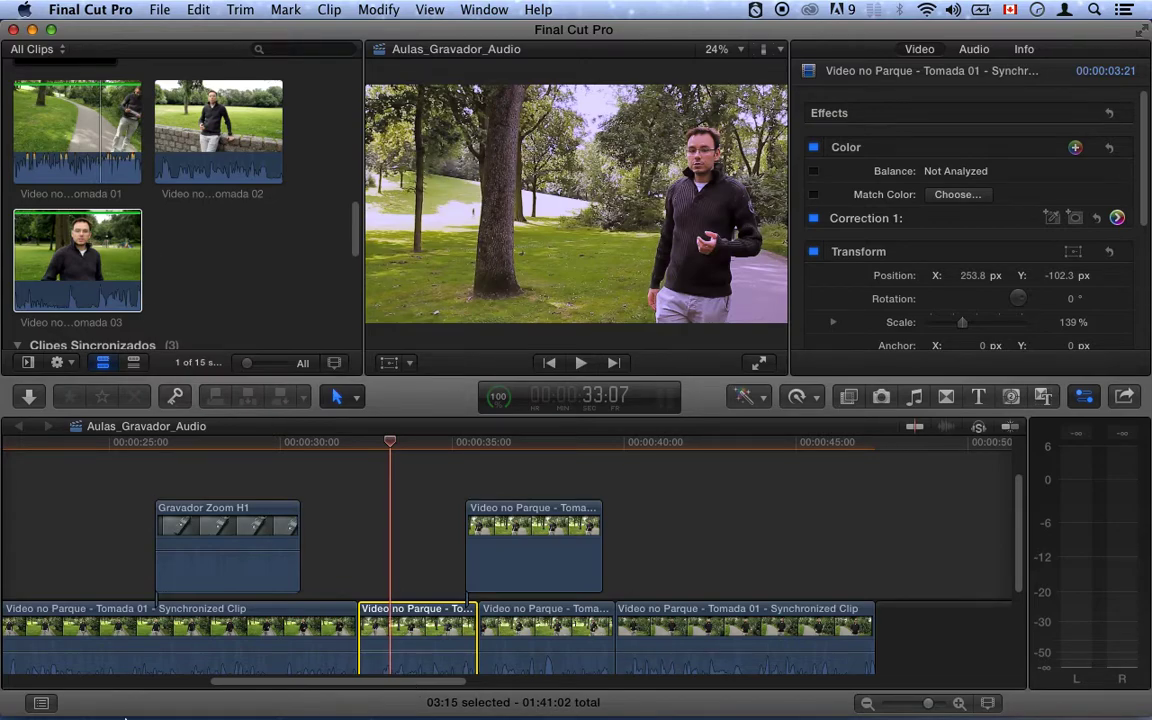
mouse_move(298, 703)
click(358, 693)
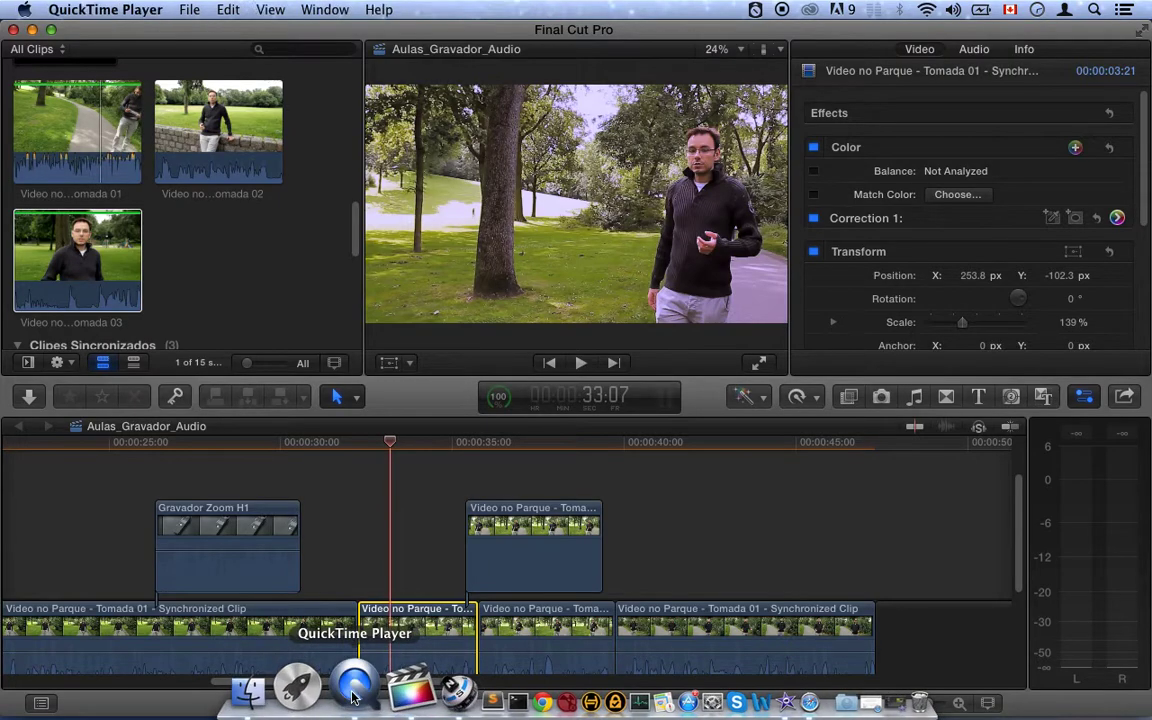